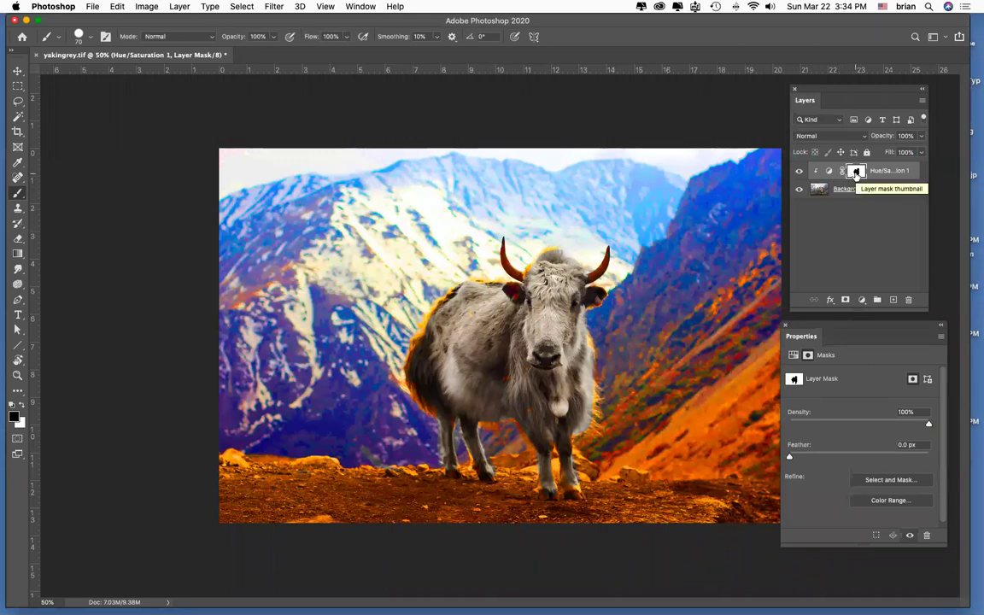
Step: Toggle the Hue/Saturation layer mask off and on to compare the tinted and original looks
left_click(856, 173, "shift")
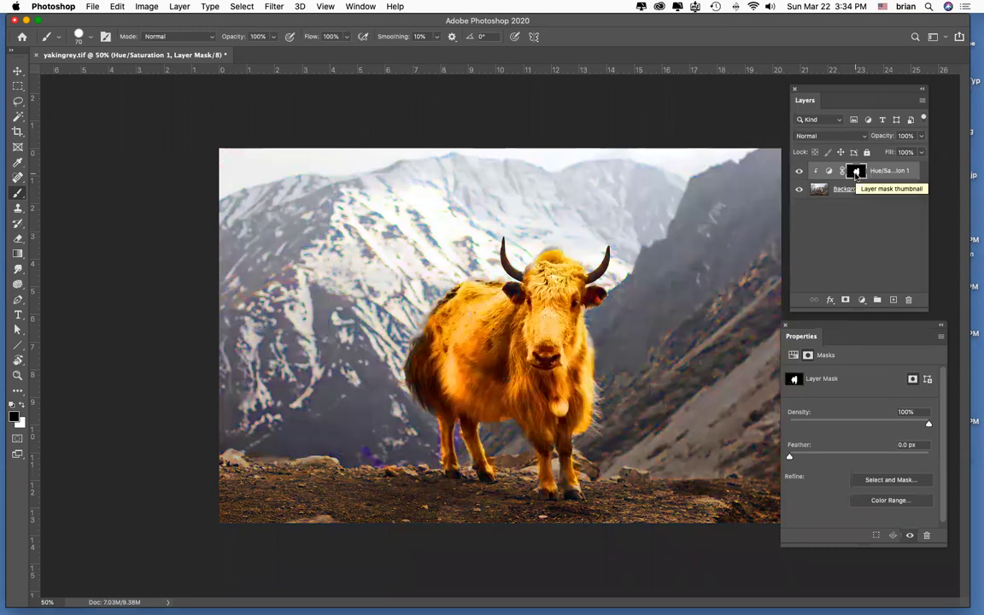
left_click(856, 174, "shift")
left_click(856, 174, "shift")
left_click(856, 173, "shift")
left_click(856, 173, "shift")
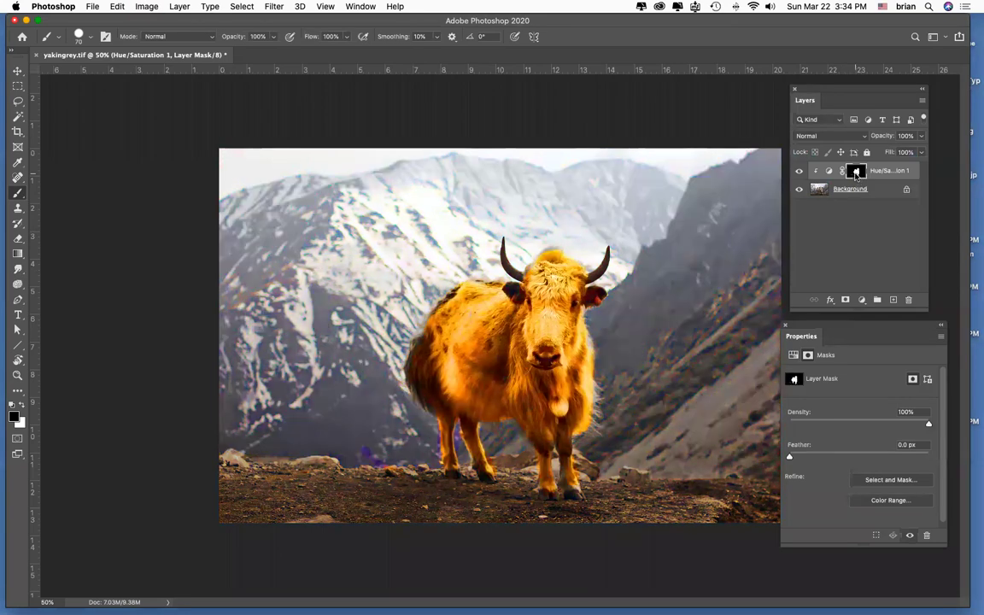
left_click(857, 173, "shift")
left_click(856, 173, "shift")
left_click(856, 173, "shift")
left_click(856, 173, "shift")
left_click(856, 174, "shift")
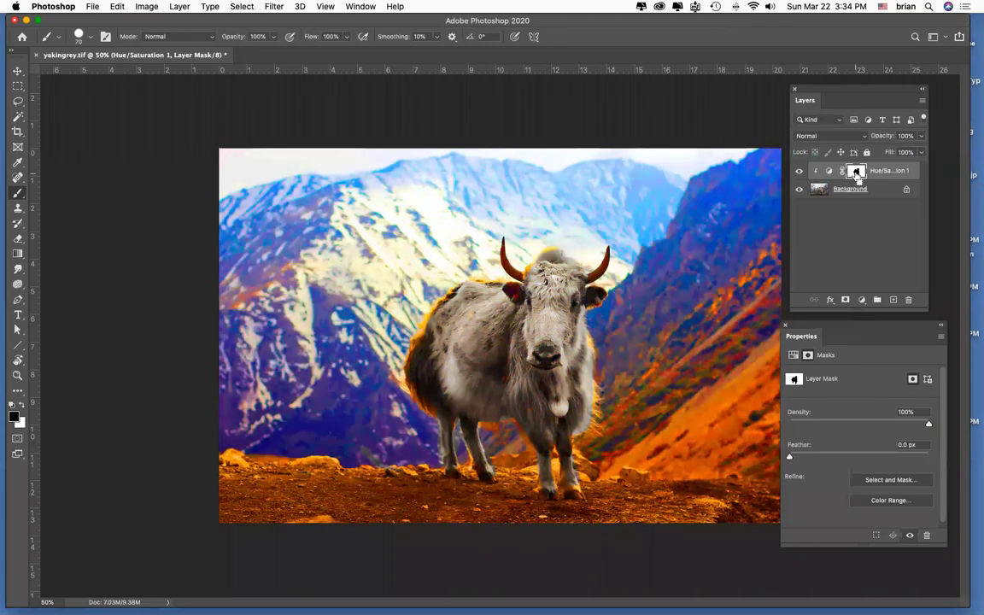
left_click(856, 173, "shift")
left_click(856, 173, "shift")
left_click(856, 174, "shift")
left_click(856, 173, "shift")
left_click(856, 173, "shift")
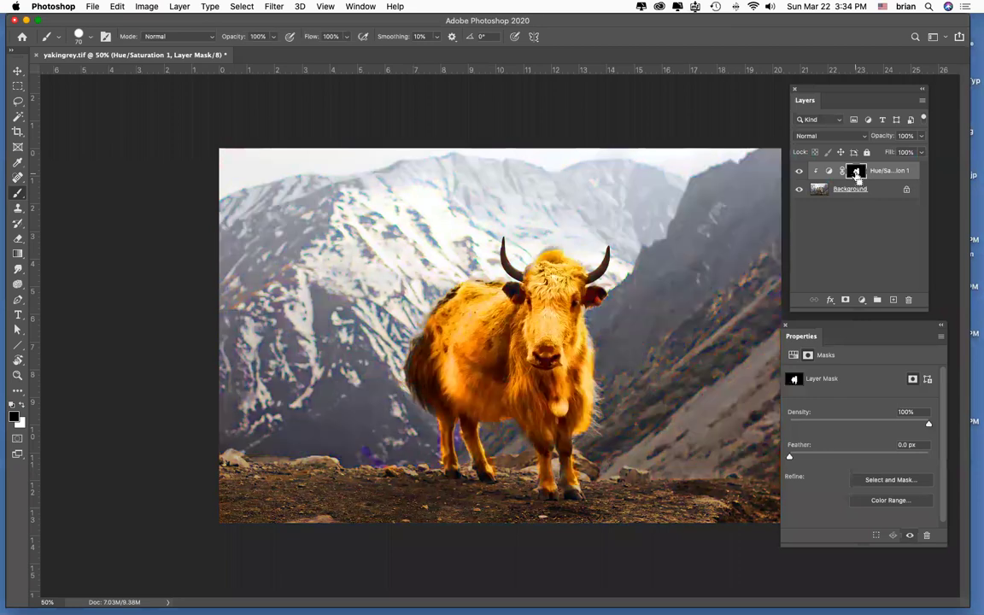
left_click(857, 173, "shift")
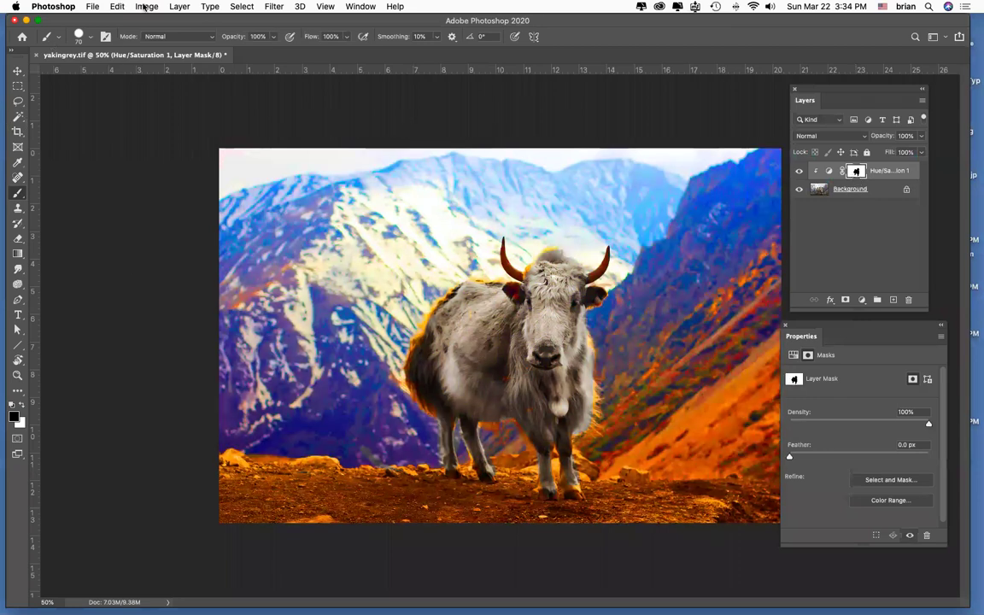
Step: Invert the layer mask with Image > Adjustments > Invert so only the yak is tinted
left_click(145, 6)
mouse_move(163, 39)
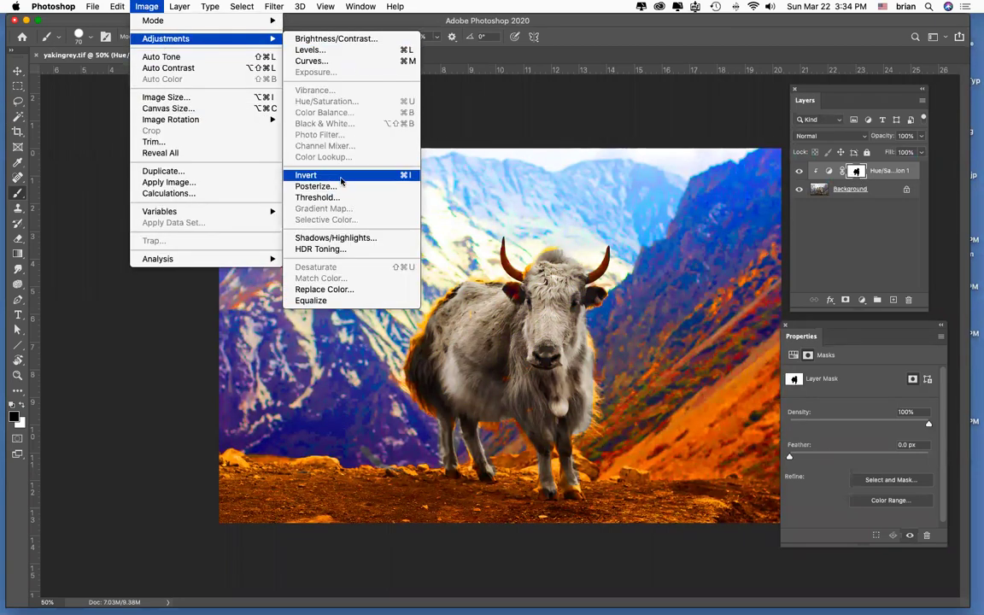
left_click(295, 177)
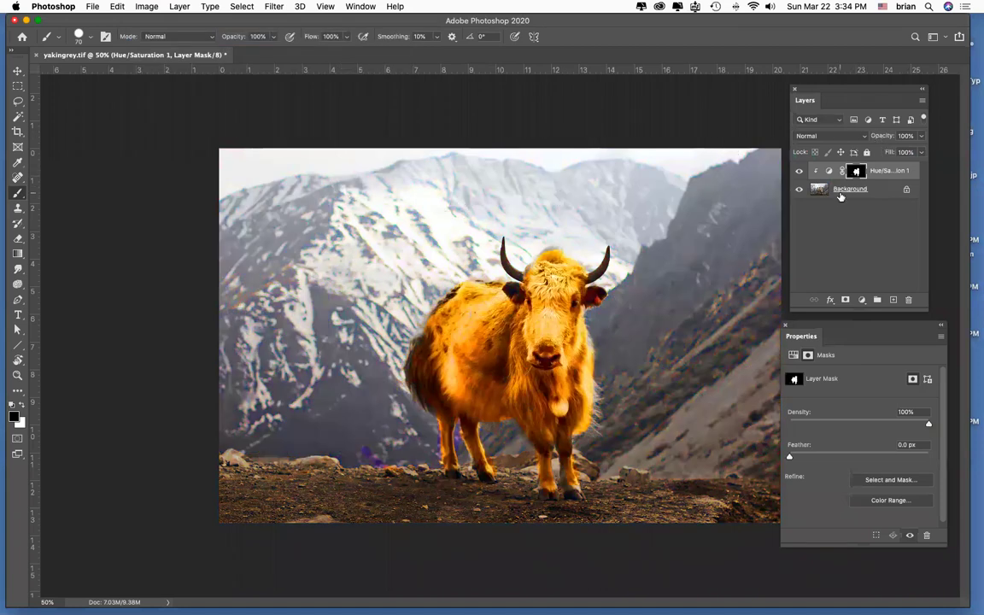
Step: Delete the Hue/Saturation adjustment layer, leaving only the Background
left_click_drag(884, 168, 922, 536)
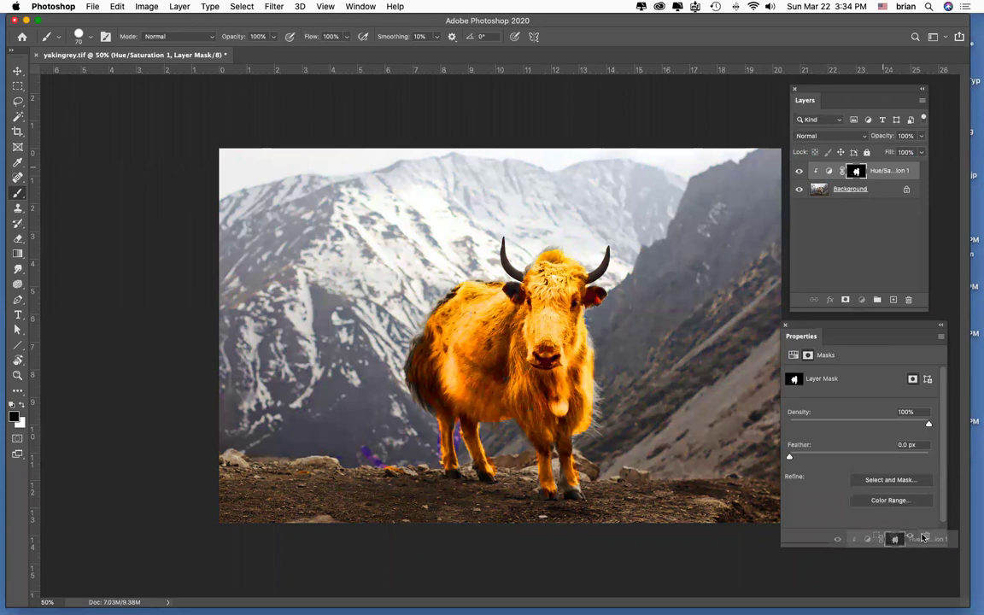
left_click_drag(895, 175, 859, 253)
key("Delete")
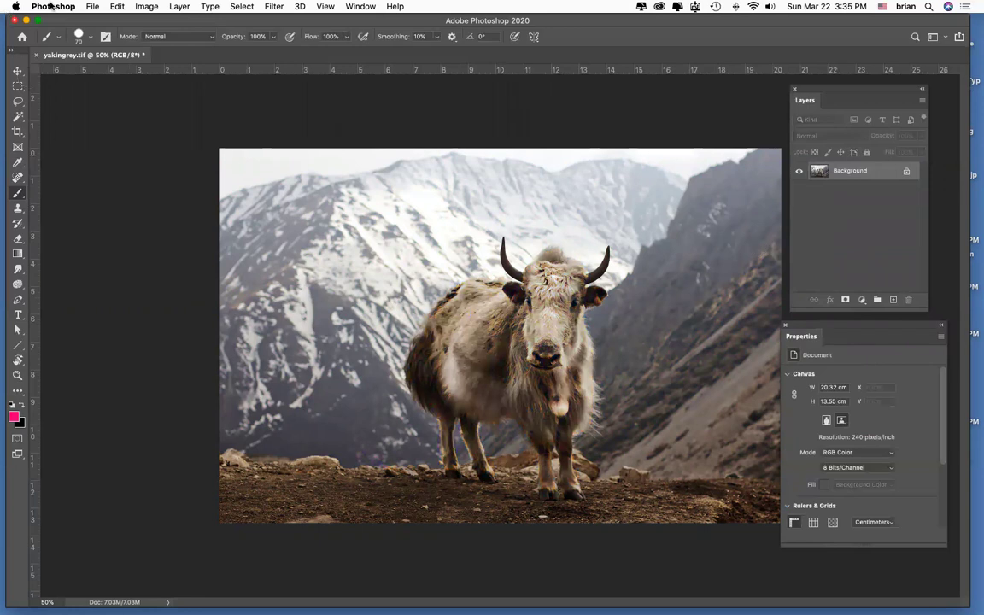
Step: Apply an Image > Adjustments > Gradient Map to the yak, move its dialog aside, and browse the gradient presets
left_click(147, 7)
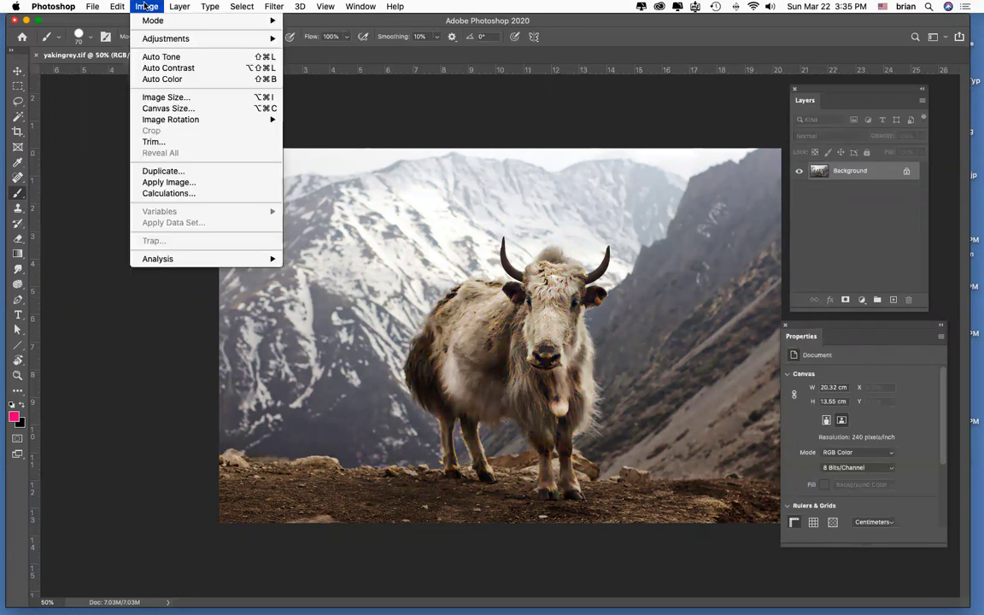
mouse_move(145, 43)
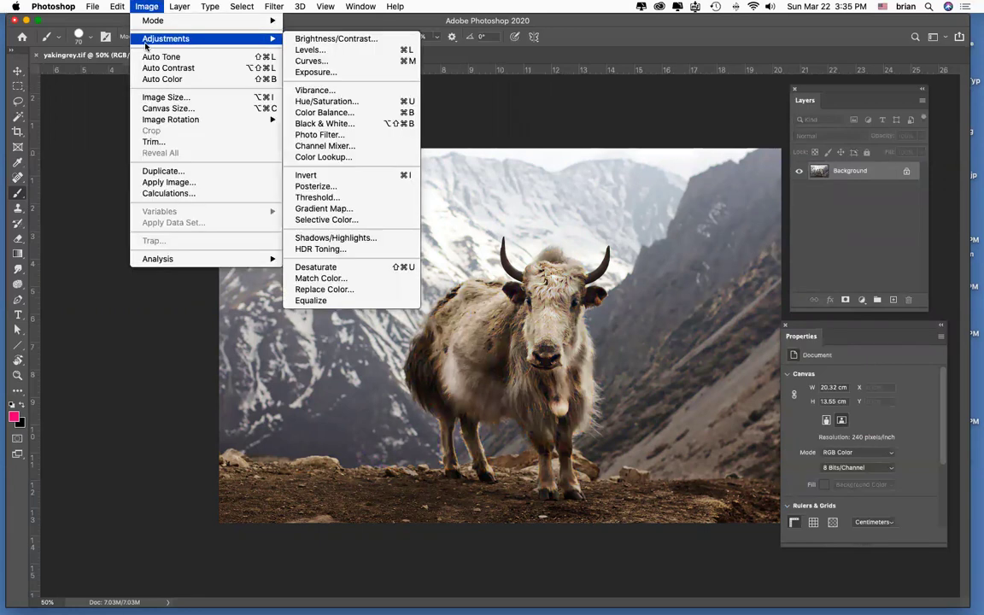
left_click(332, 210)
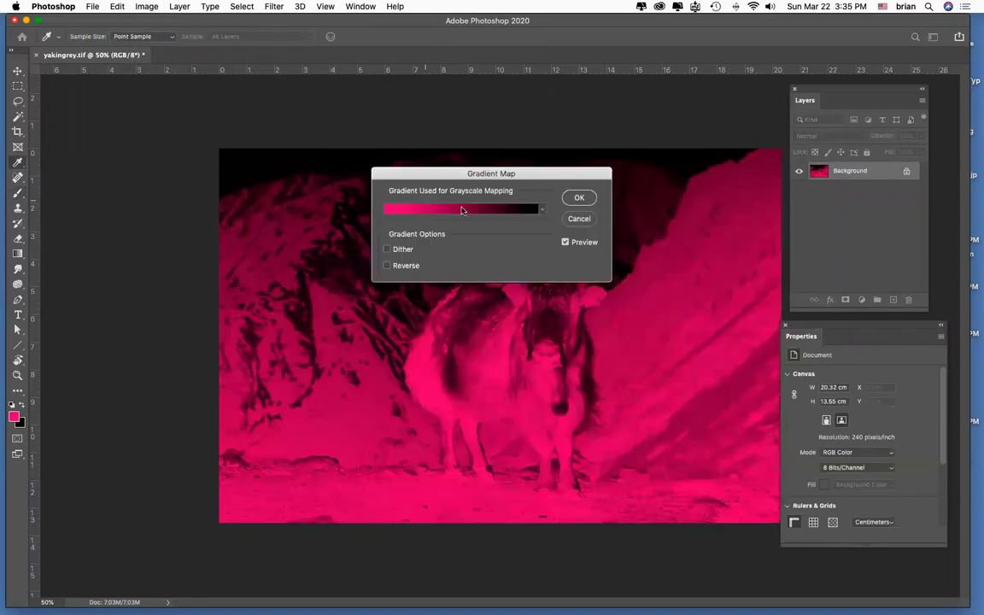
left_click_drag(514, 174, 204, 82)
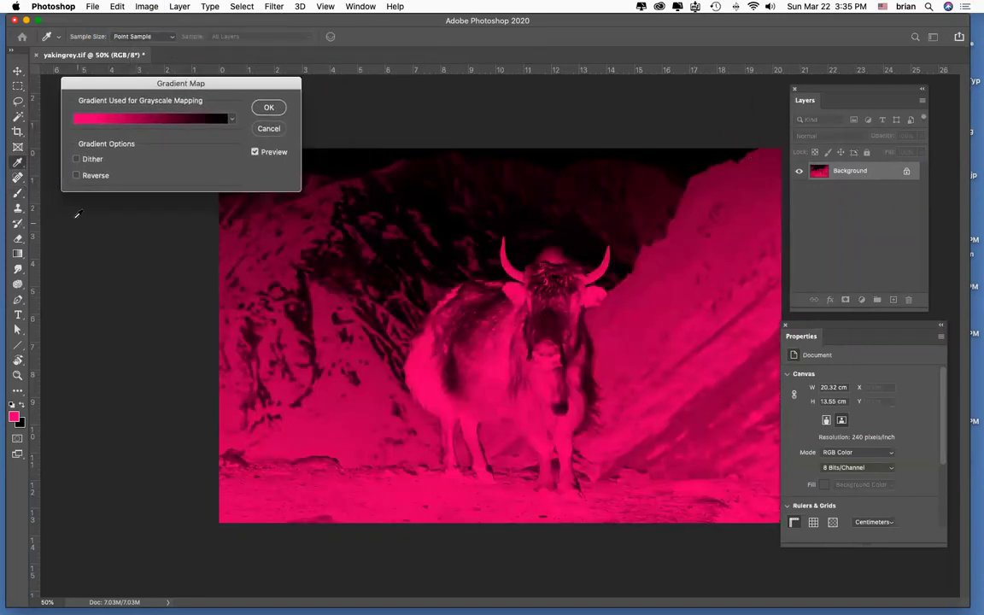
left_click(234, 123)
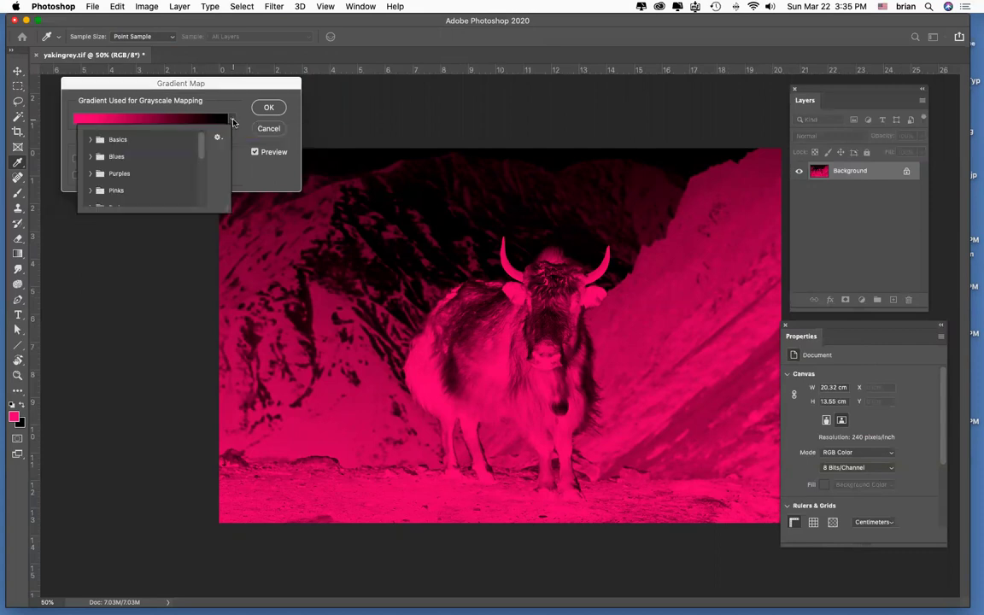
left_click(206, 96)
Step: Open the Gradient Editor and set the left colour stop to black
left_click(106, 125)
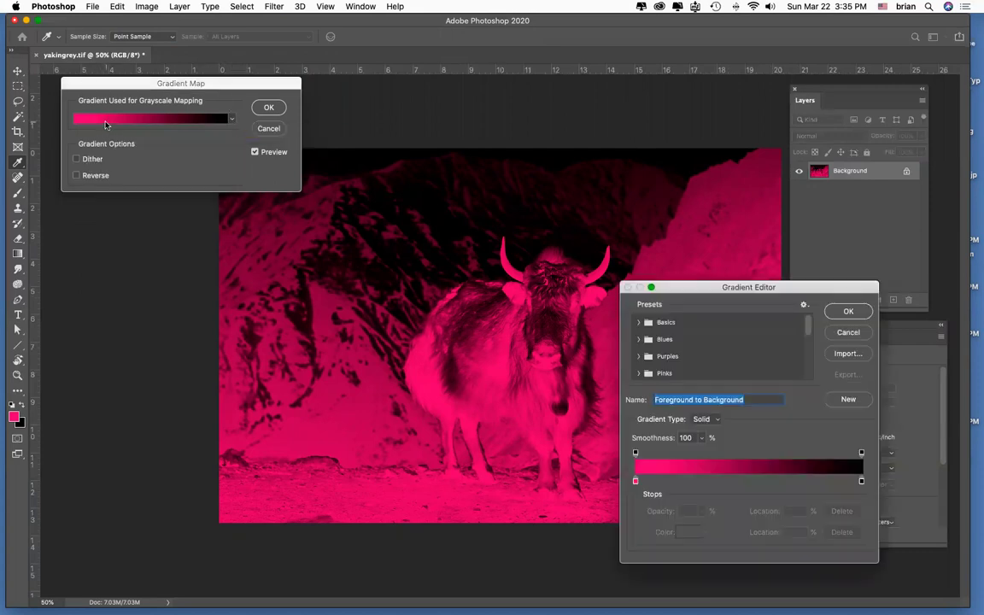
left_click(636, 482)
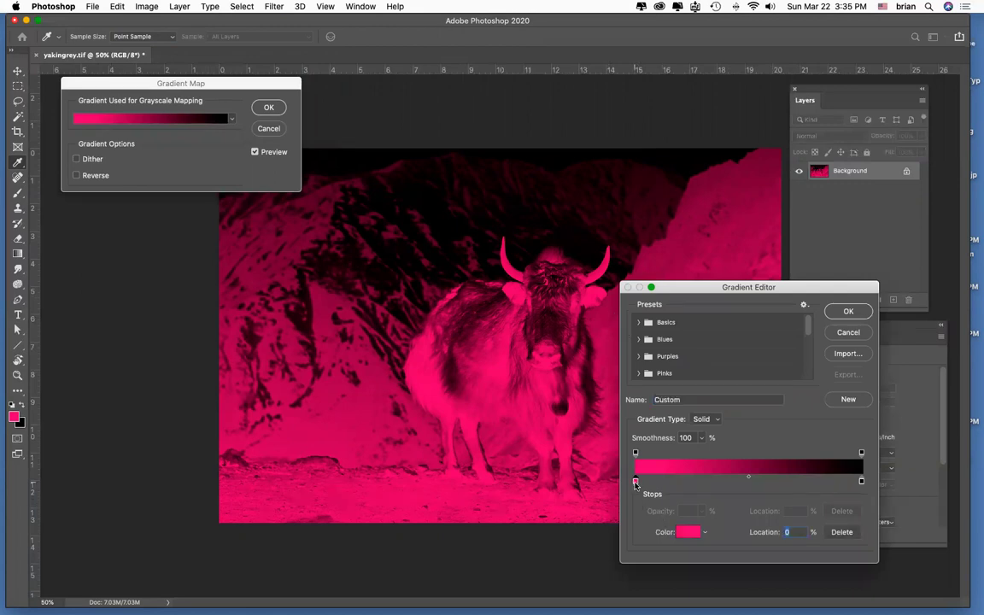
left_click(689, 532)
left_click_drag(598, 504, 610, 573)
key("Return")
Step: Set the right colour stop to white and reposition the Gradient Editor
left_click(861, 481)
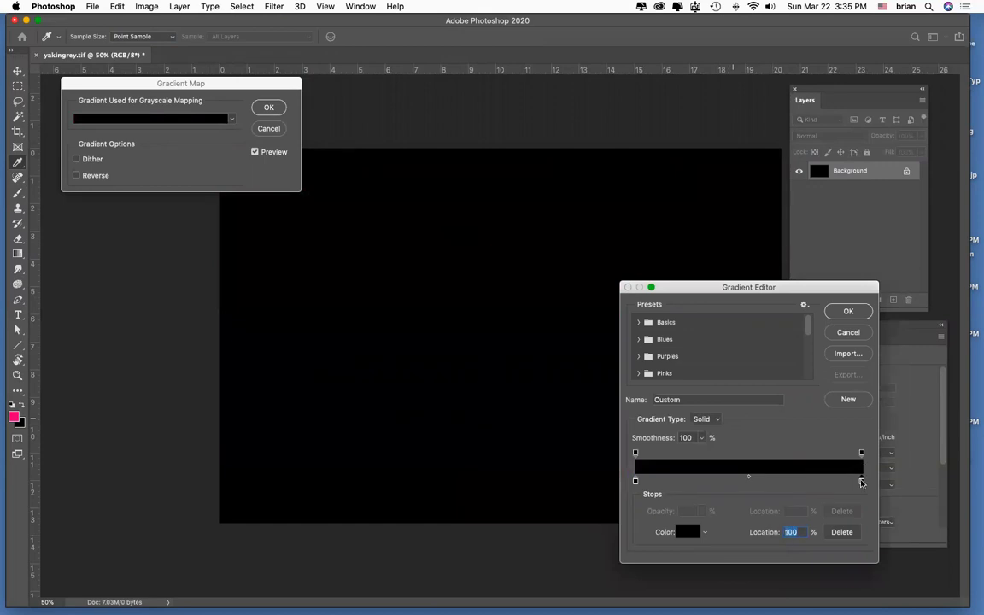
left_click(688, 532)
left_click_drag(492, 432, 429, 423)
key("Return")
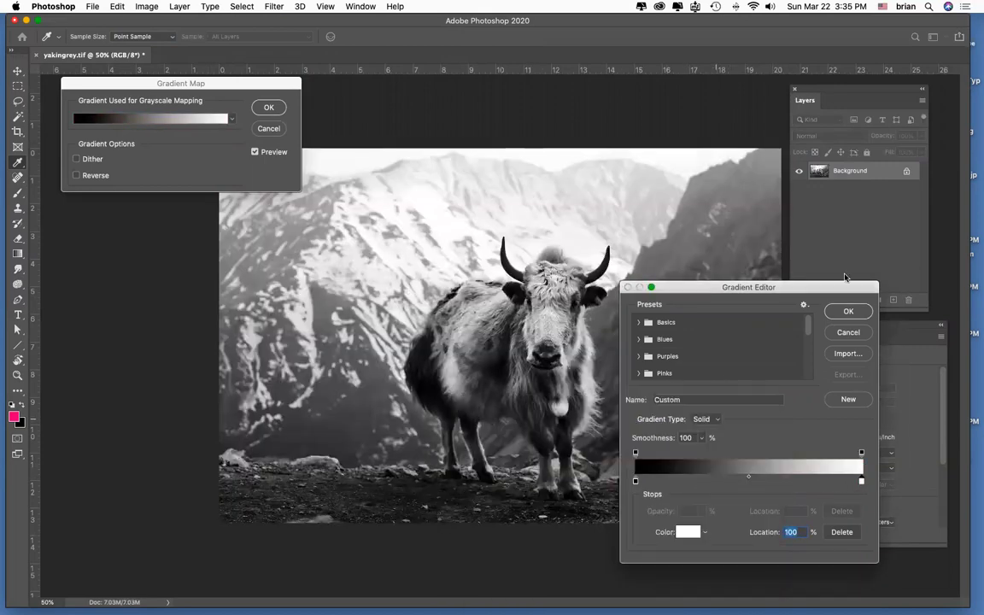
left_click_drag(814, 290, 889, 275)
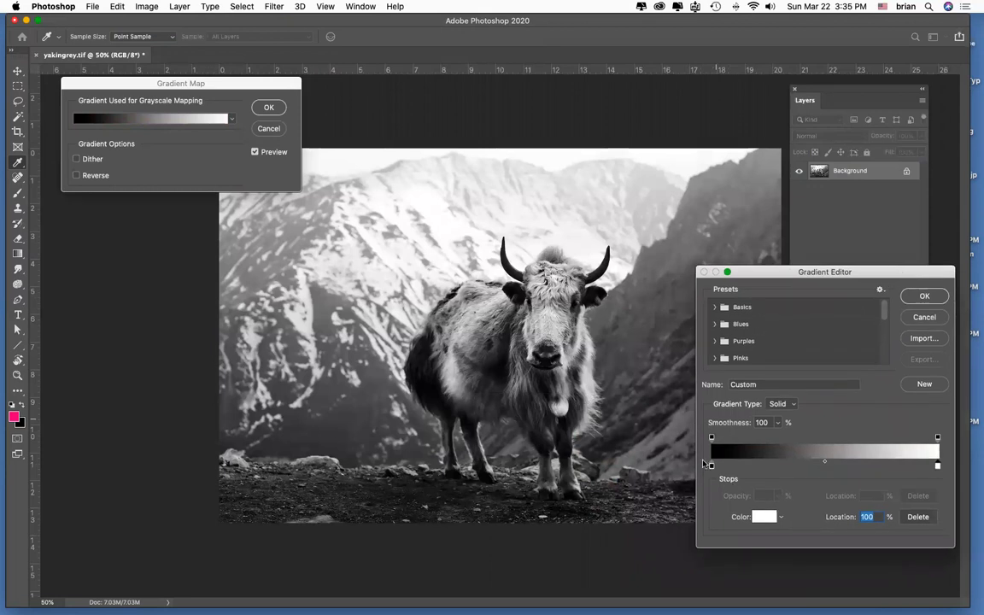
left_click_drag(778, 270, 773, 266)
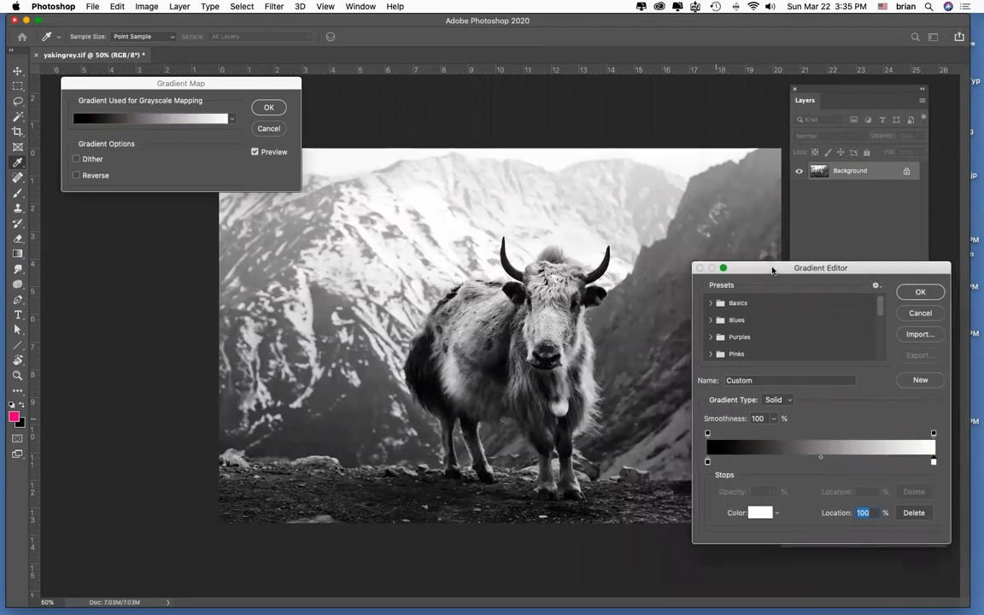
double_click(934, 462)
Step: Make the right colour stop a bright yellow, giving a black-to-yellow gradient
left_click_drag(621, 557, 624, 548)
left_click(603, 436)
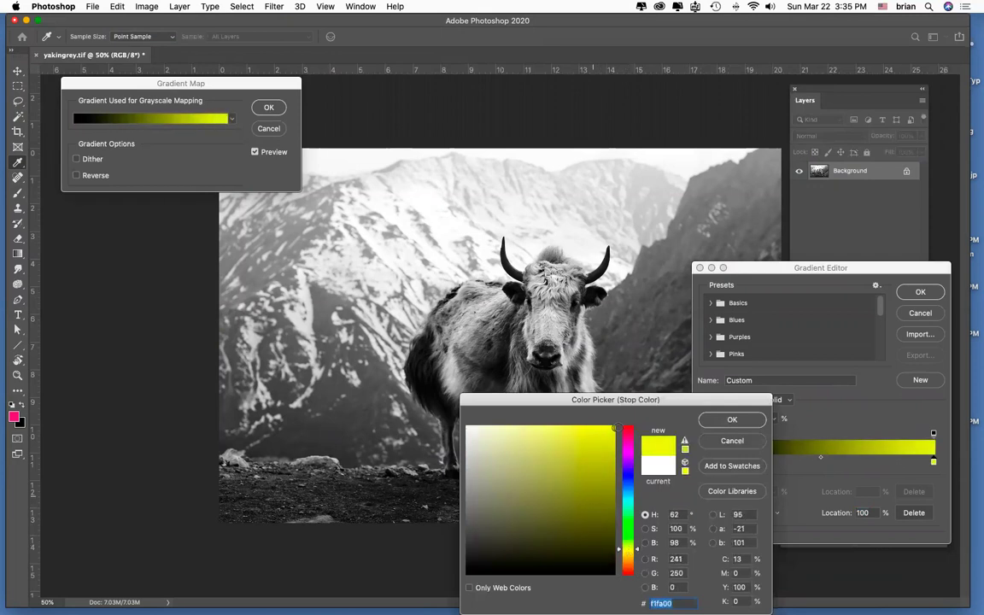
left_click(730, 419)
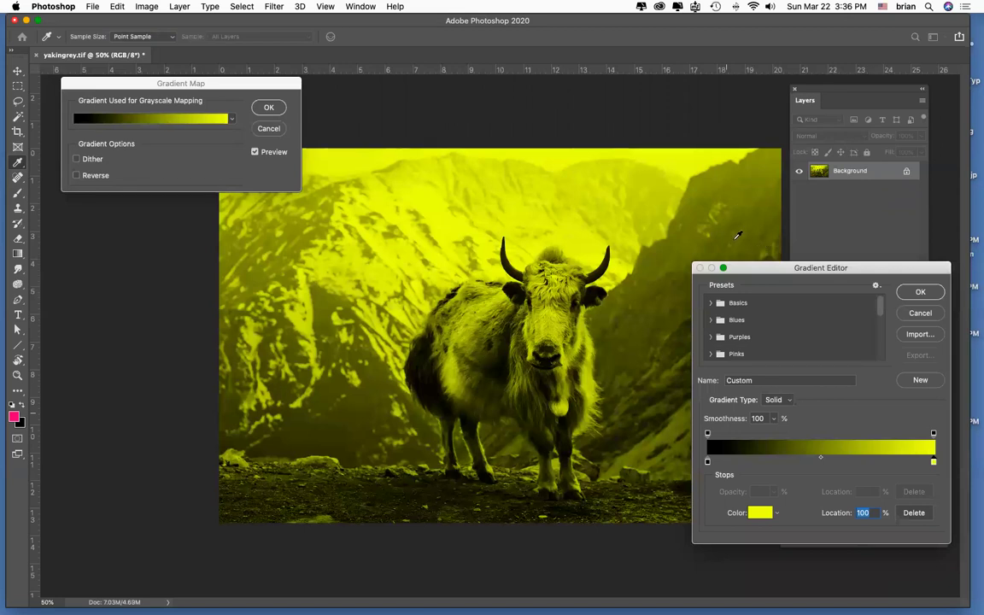
left_click_drag(772, 270, 763, 285)
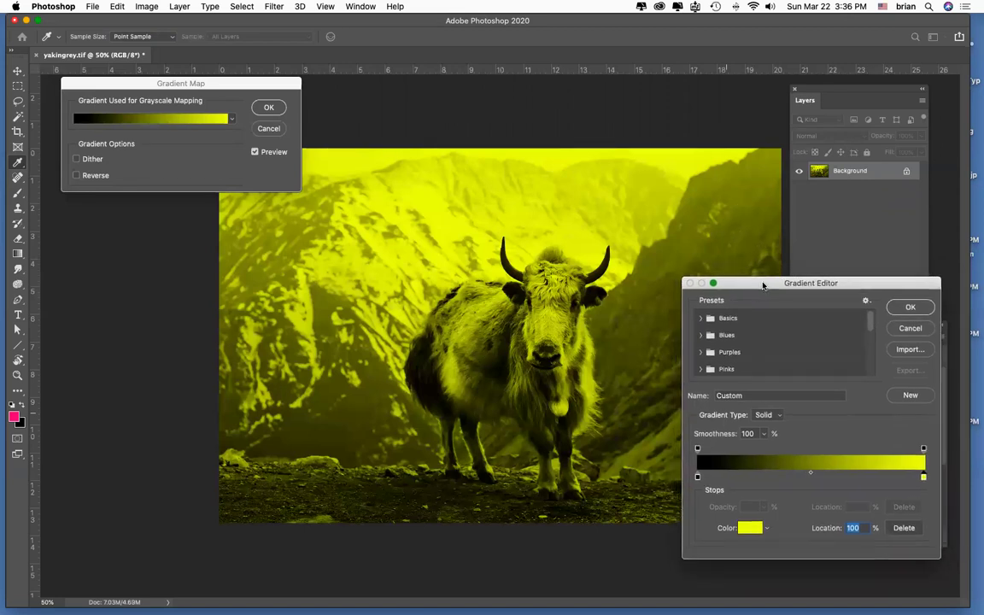
Step: Set the left colour stop to magenta with cyan 0 and magenta 100
double_click(697, 478)
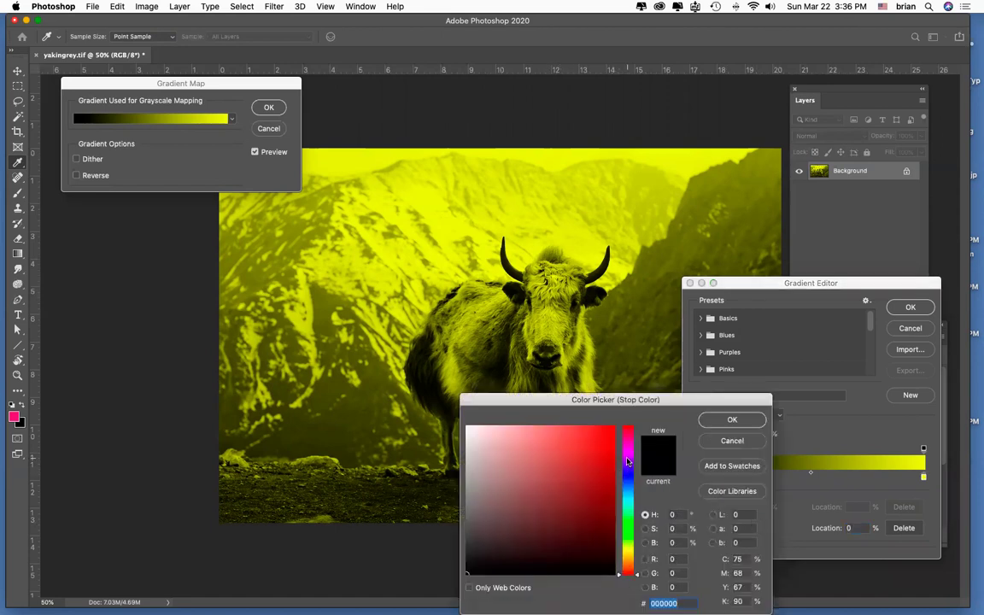
left_click_drag(628, 461, 614, 427)
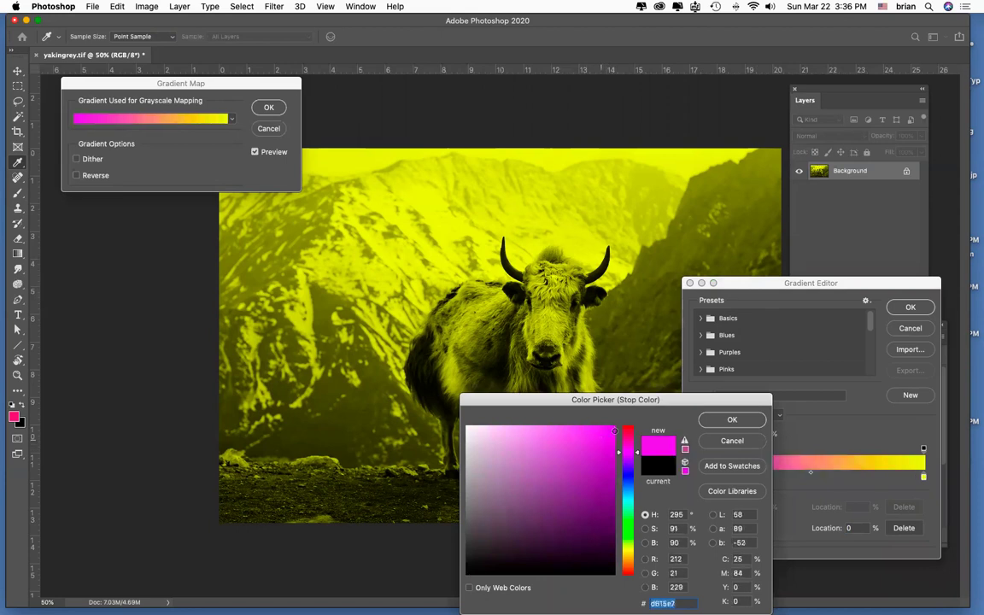
left_click(736, 558)
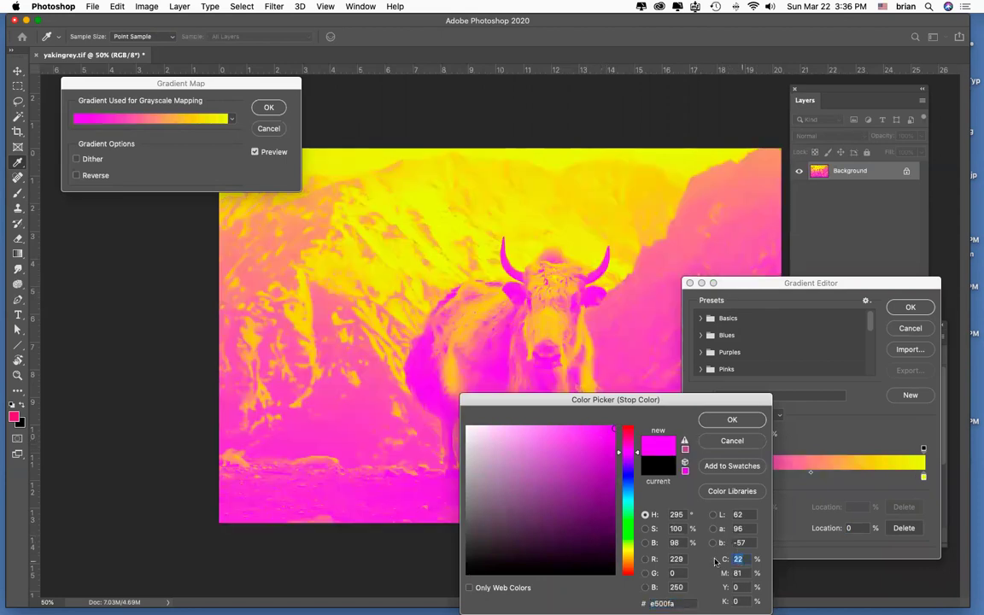
type("0")
key("Tab")
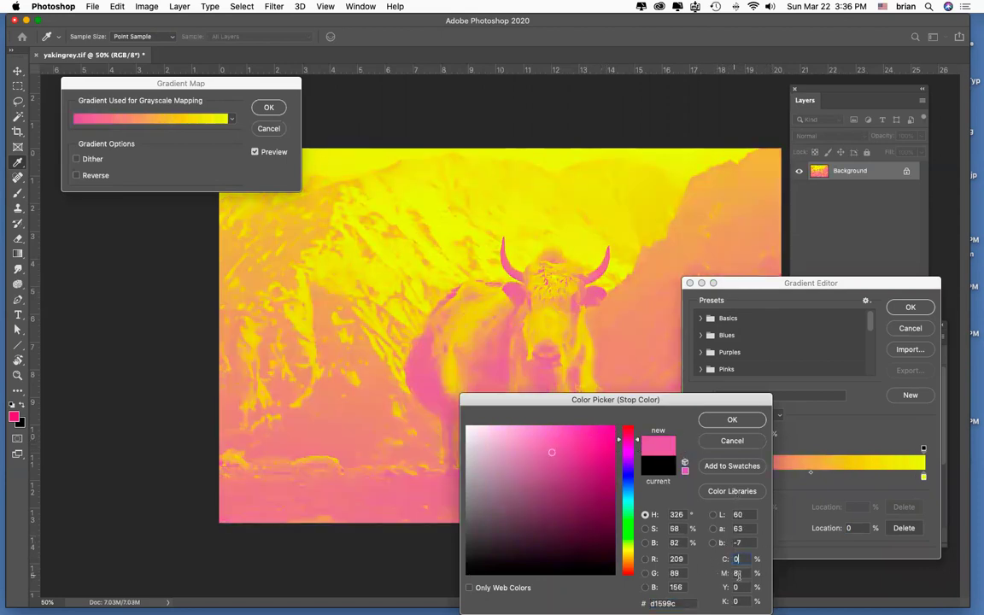
type("100")
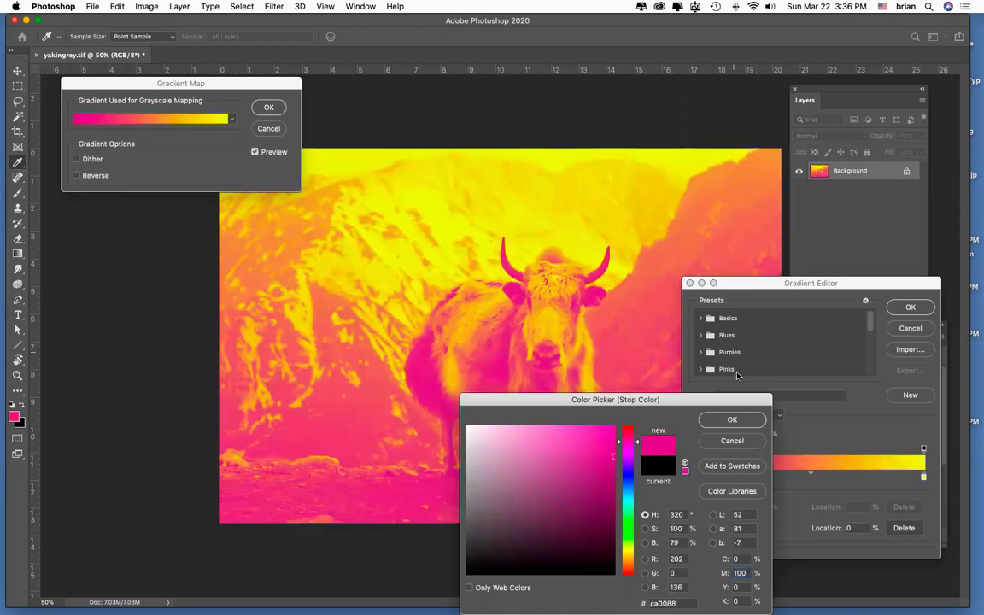
left_click(744, 424)
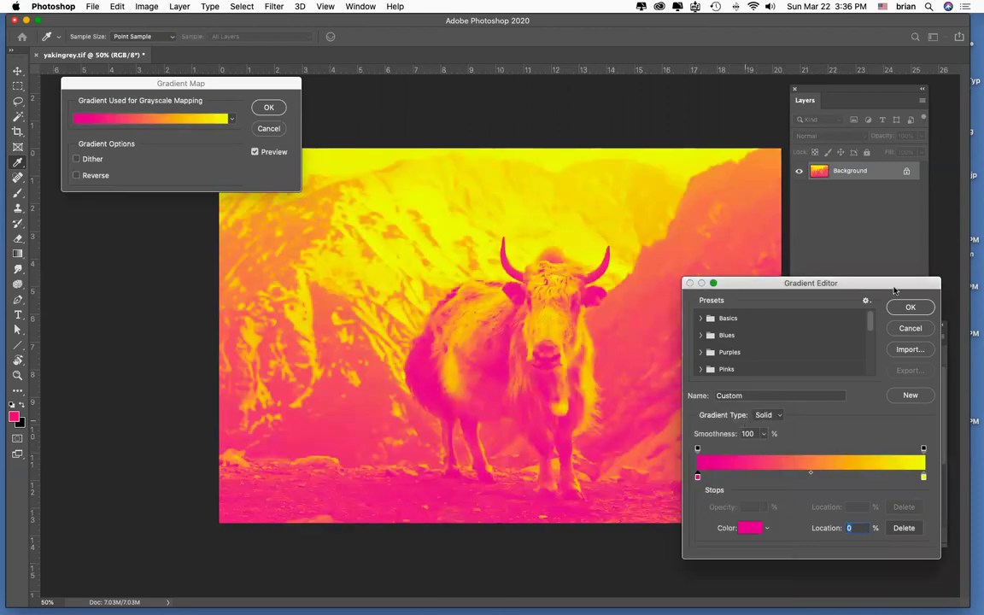
left_click_drag(895, 285, 911, 270)
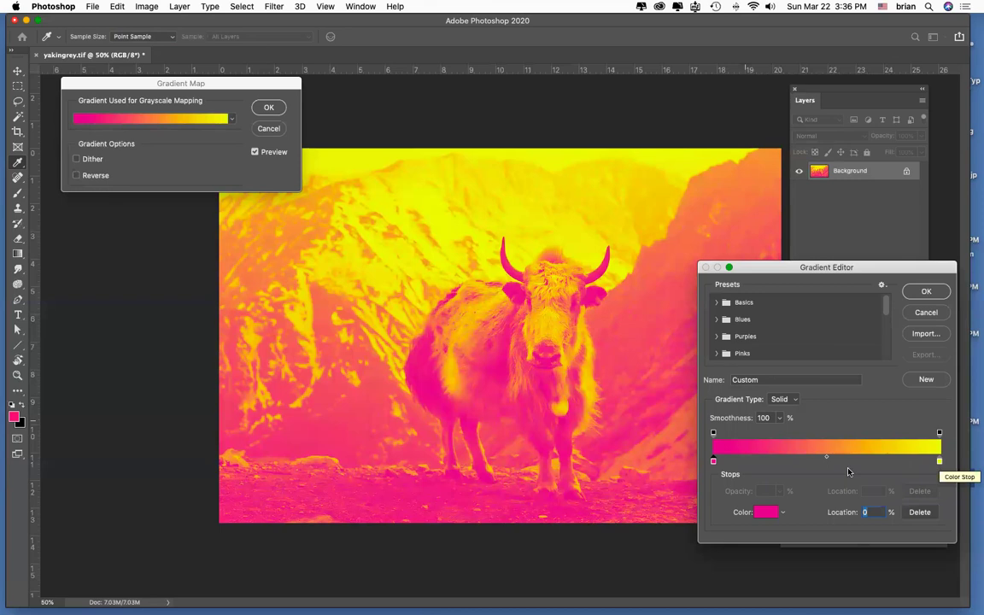
Step: Add a mint-green colour stop at 34% location on the gradient
left_click(791, 461)
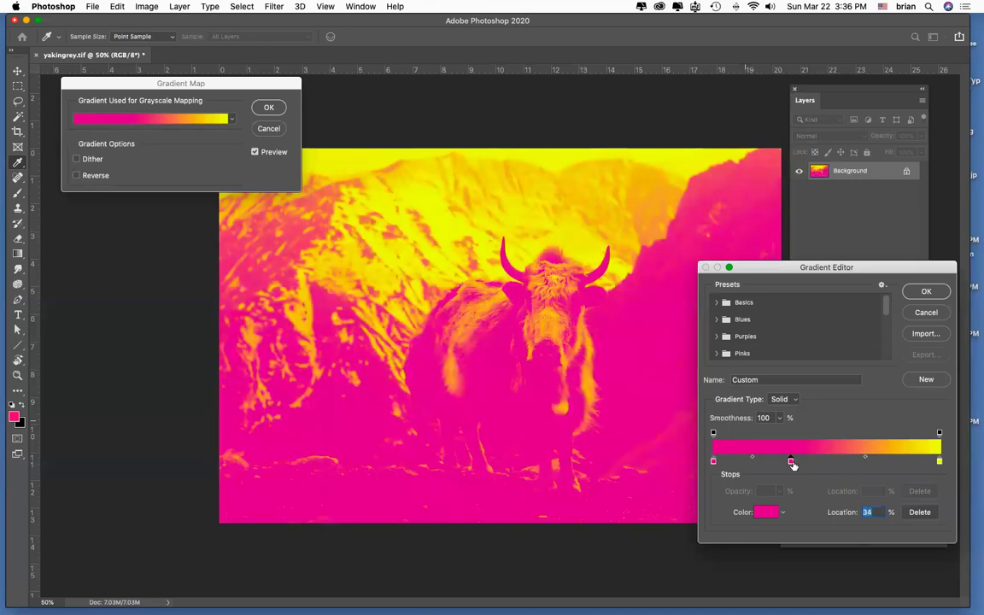
double_click(791, 463)
left_click(624, 519)
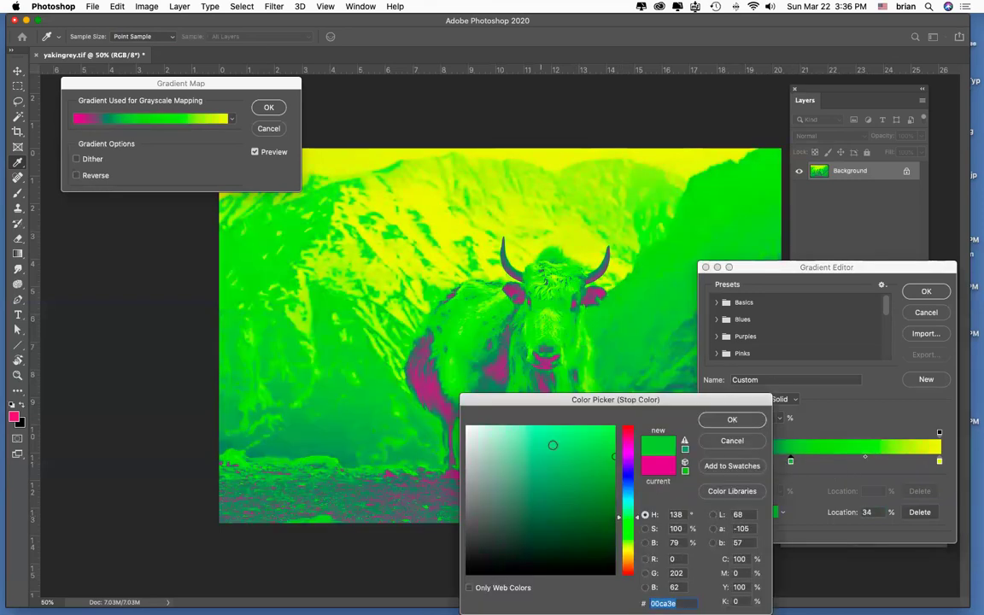
left_click(625, 510)
left_click(732, 420)
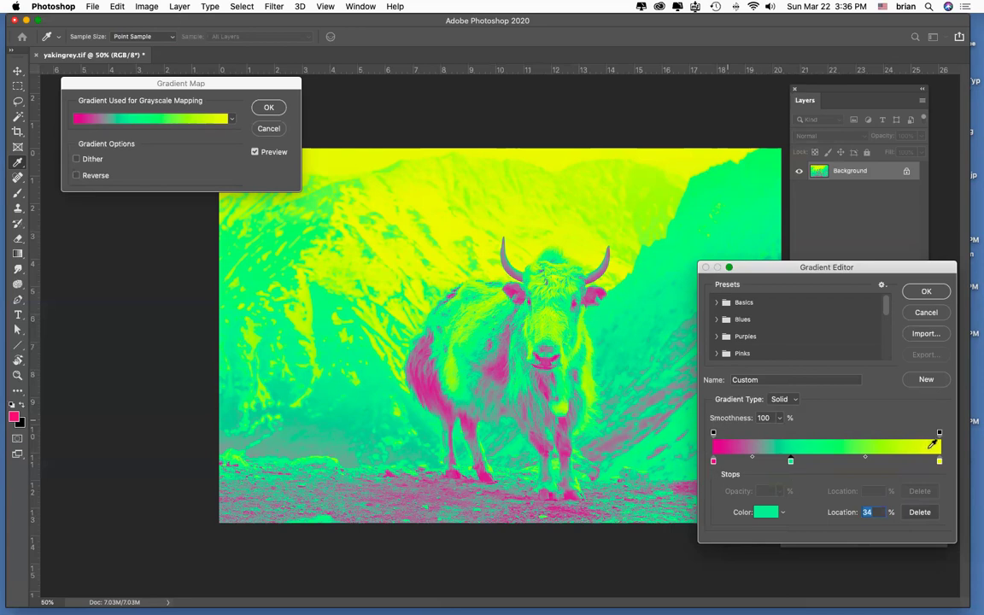
Step: Change the pink left colour stop back to black
left_click(714, 463)
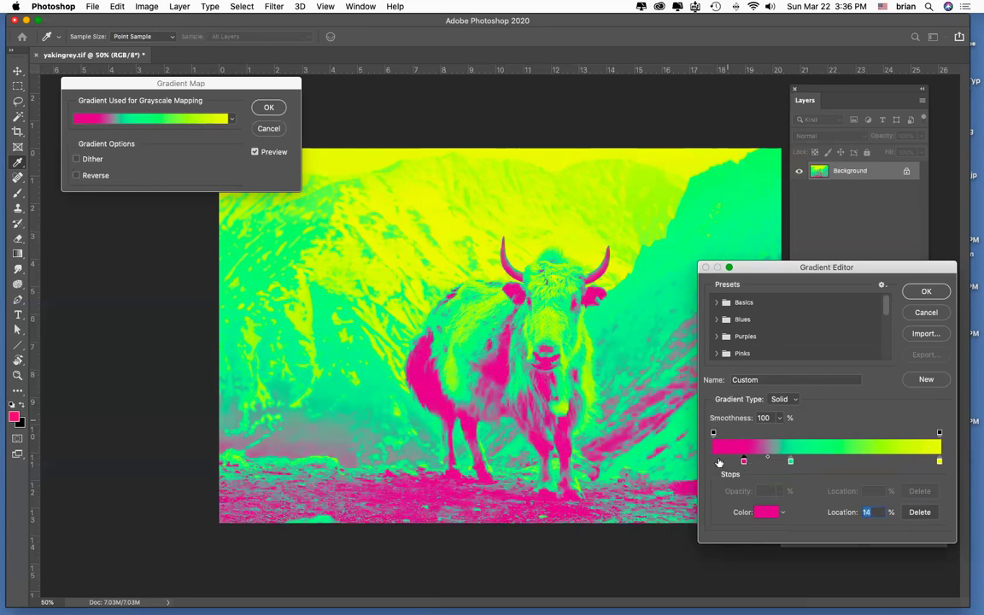
double_click(714, 462)
left_click(611, 573)
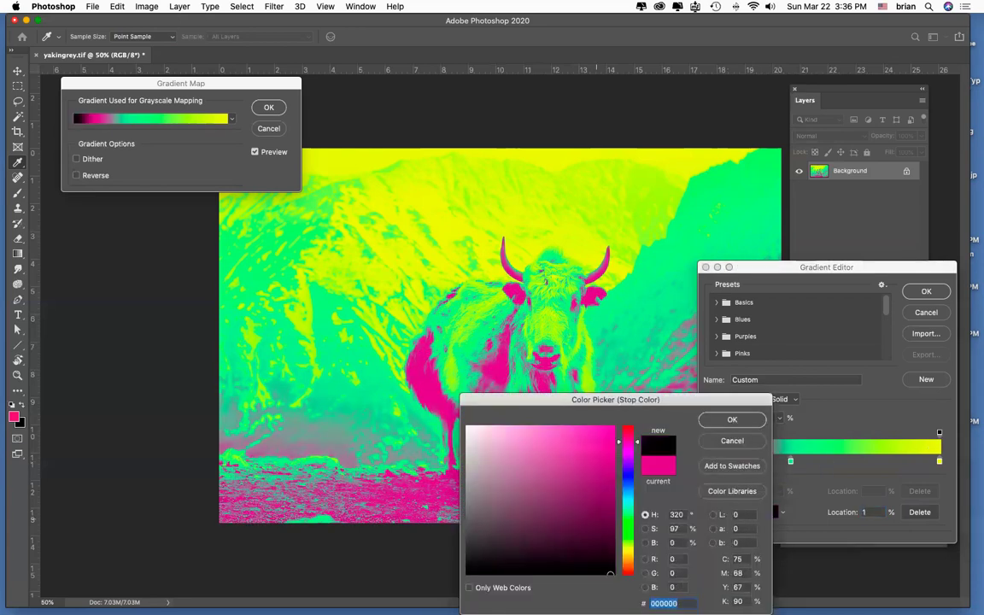
left_click(725, 420)
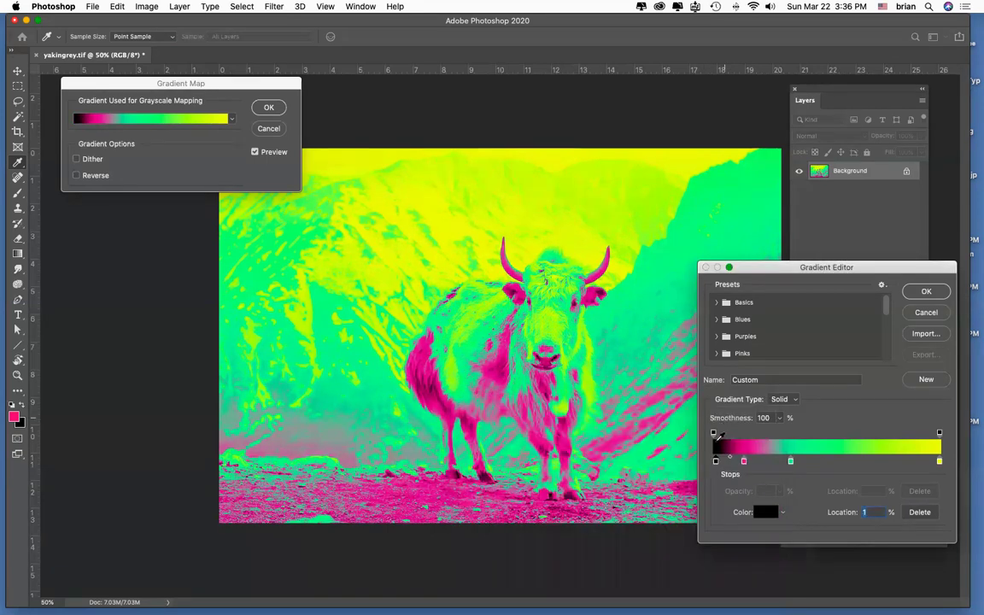
Step: Try extra pink and green stops, then drag them off to leave black to yellow
left_click(744, 462)
left_click_drag(744, 462, 900, 461)
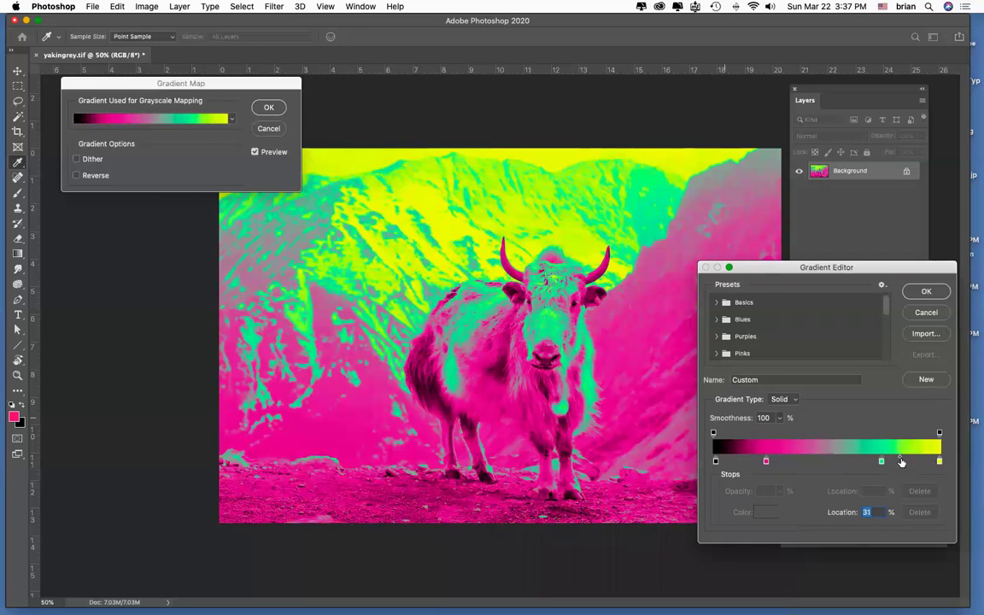
left_click(819, 461)
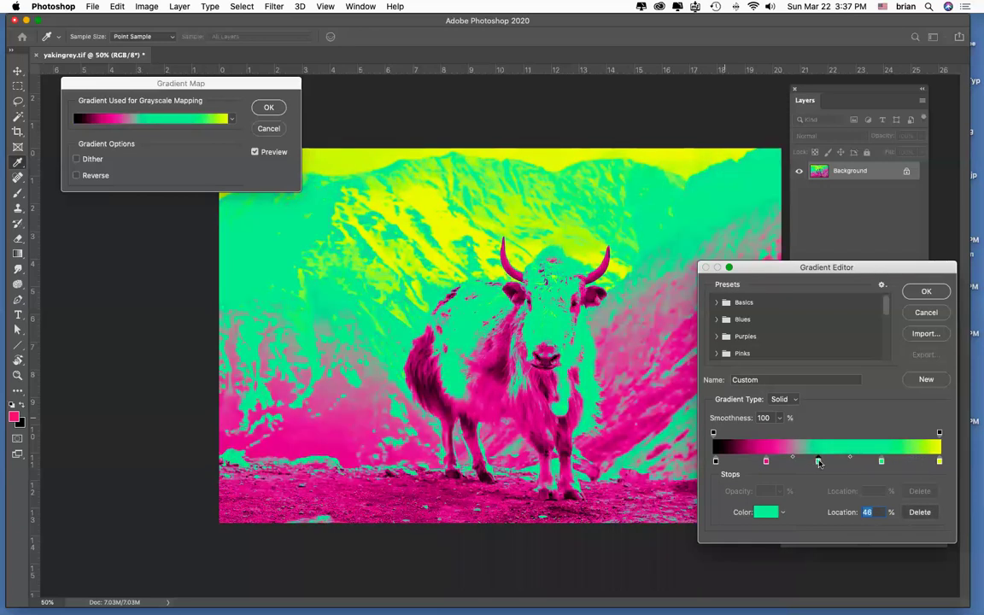
key("super+z")
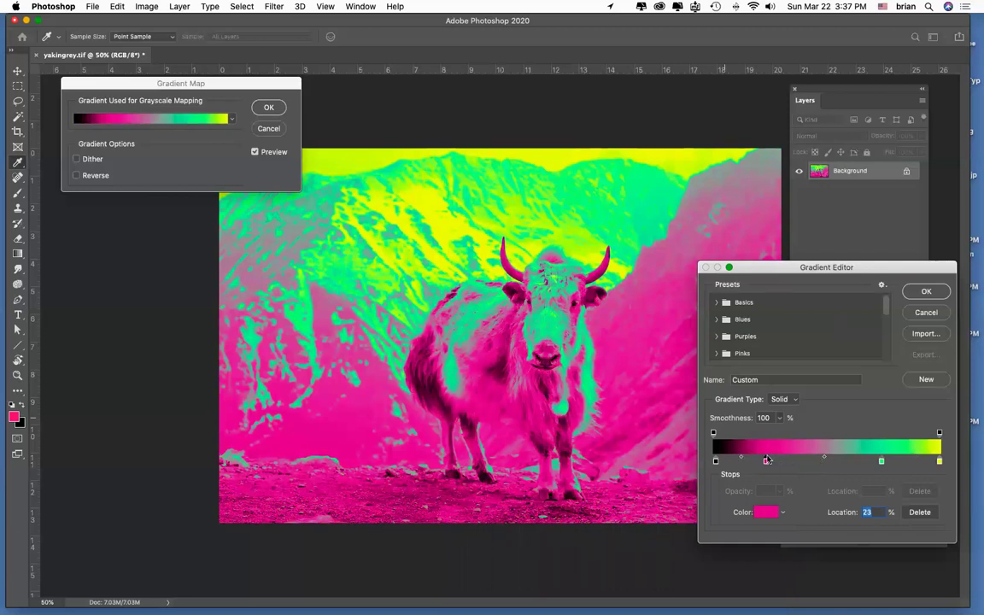
left_click_drag(767, 461, 767, 417)
left_click_drag(880, 462, 878, 415)
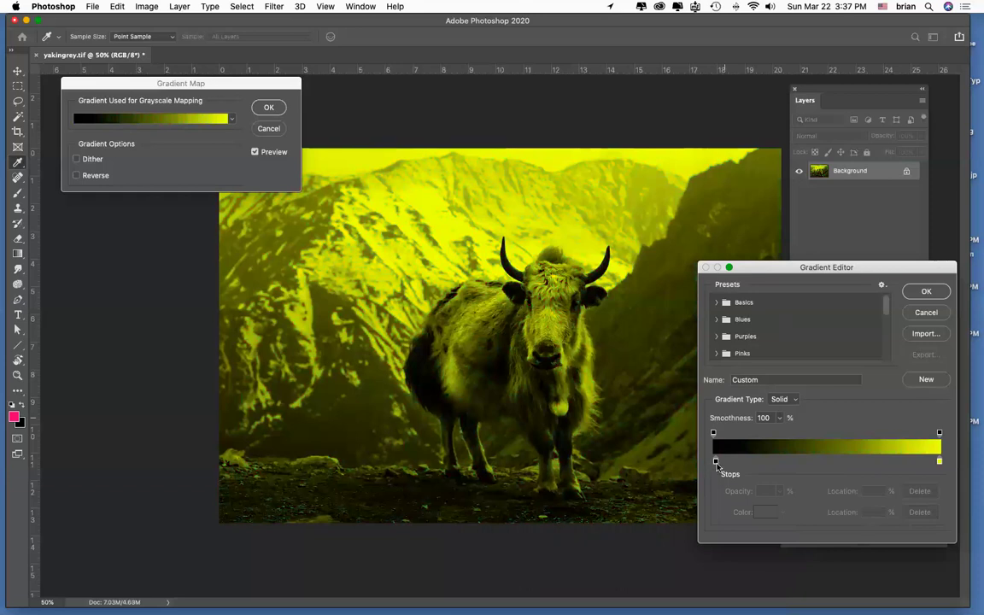
Step: Change the black left colour stop to red
double_click(715, 462)
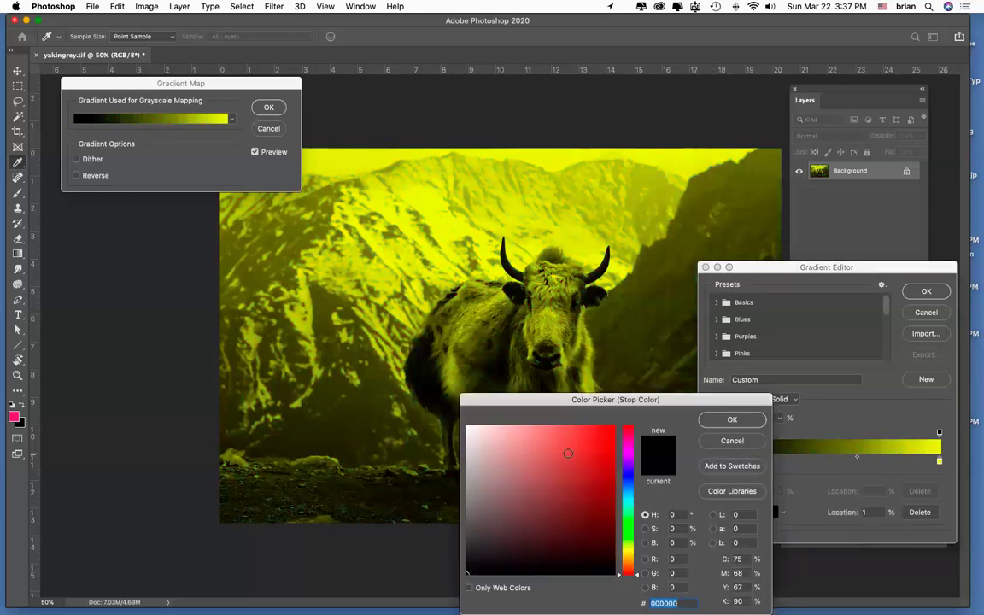
left_click(600, 440)
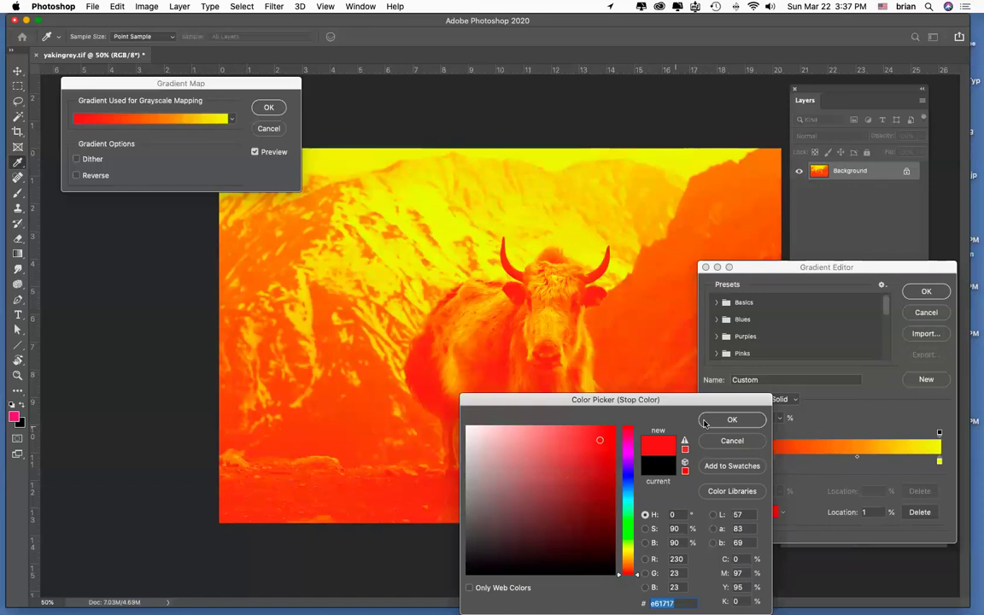
left_click(706, 422)
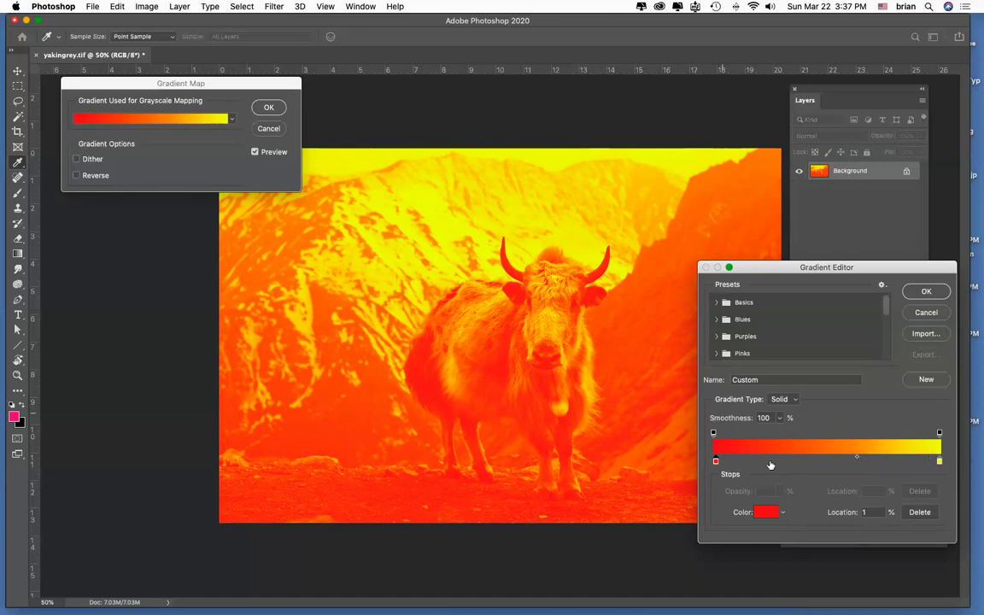
Step: Set the left stop to blue (hex 1748e6) and accept the blue-to-yellow gradient
left_click(716, 462)
left_click(763, 511)
type("1748e6")
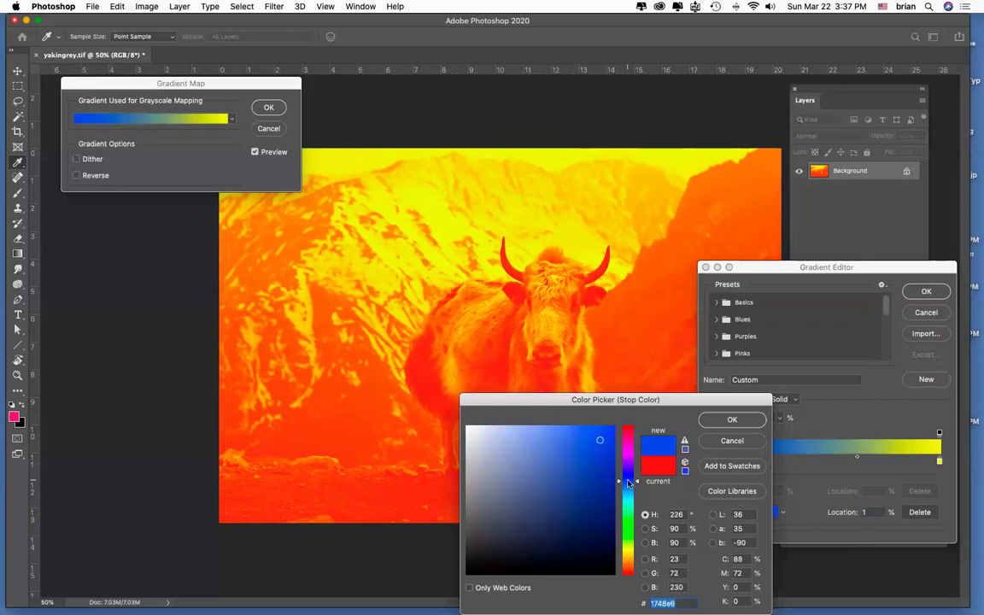
mouse_move(589, 456)
left_mouse_down()
mouse_move(593, 439)
mouse_move(569, 439)
mouse_move(593, 439)
left_mouse_up()
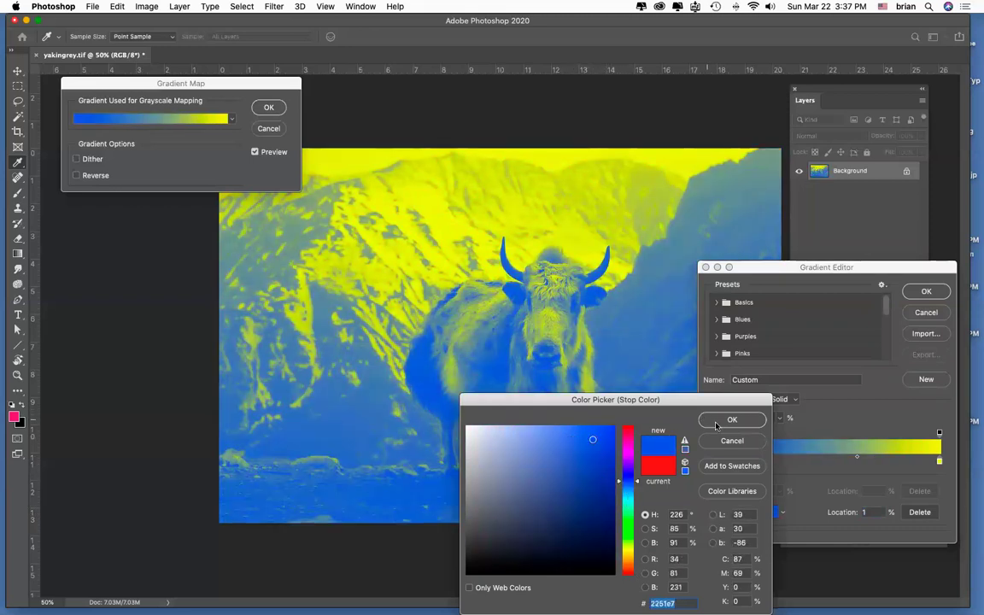
left_click(732, 420)
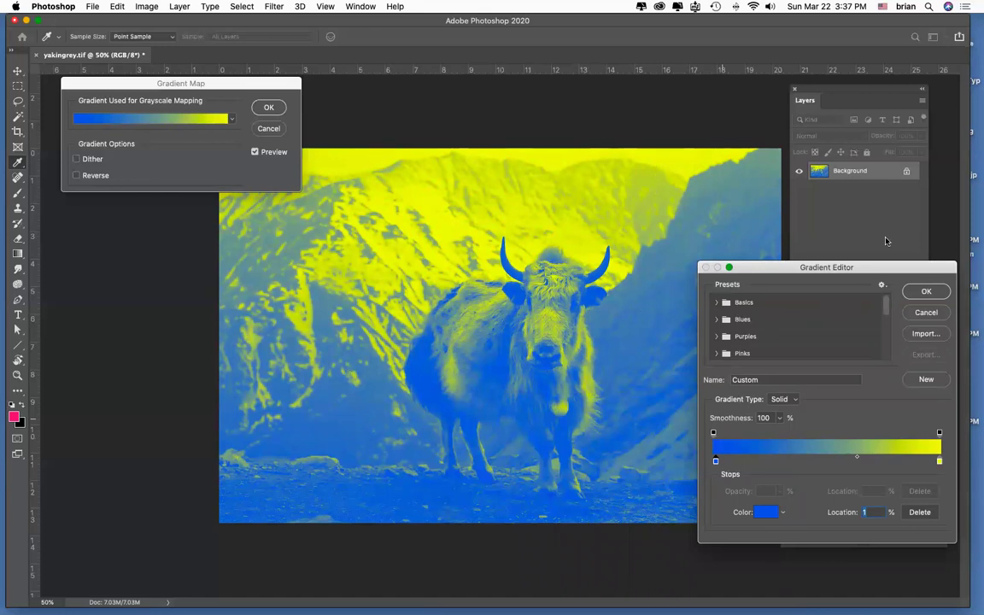
left_click(926, 293)
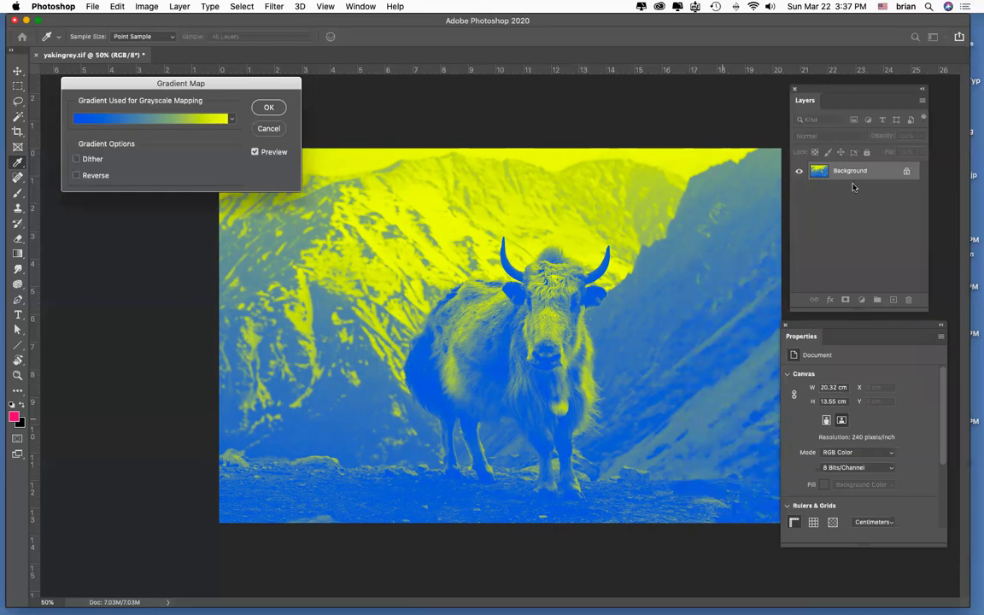
Step: Cancel the direct Gradient Map and create a Gradient Map 1 adjustment layer instead
left_click(260, 128)
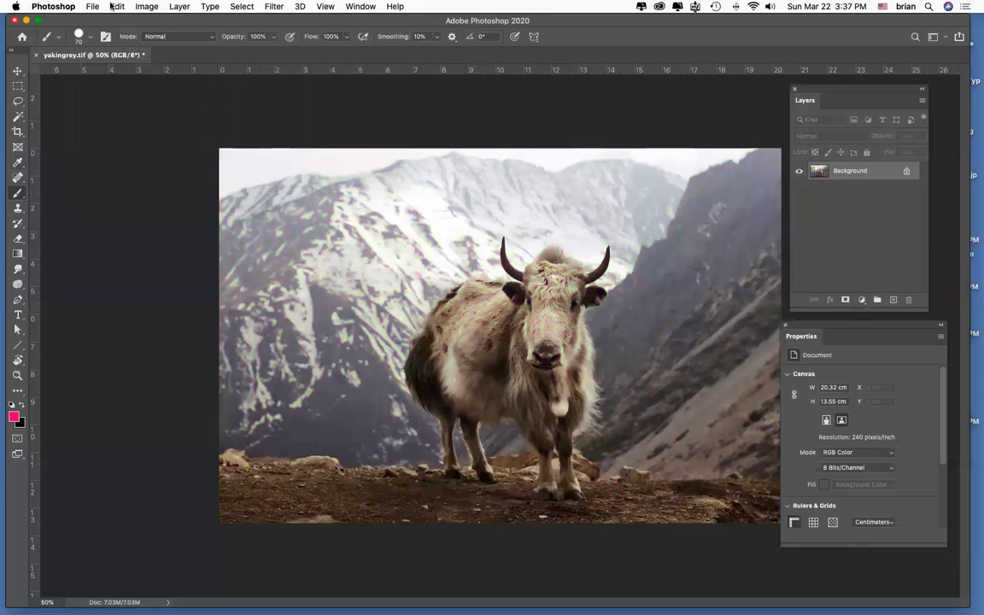
left_click(179, 7)
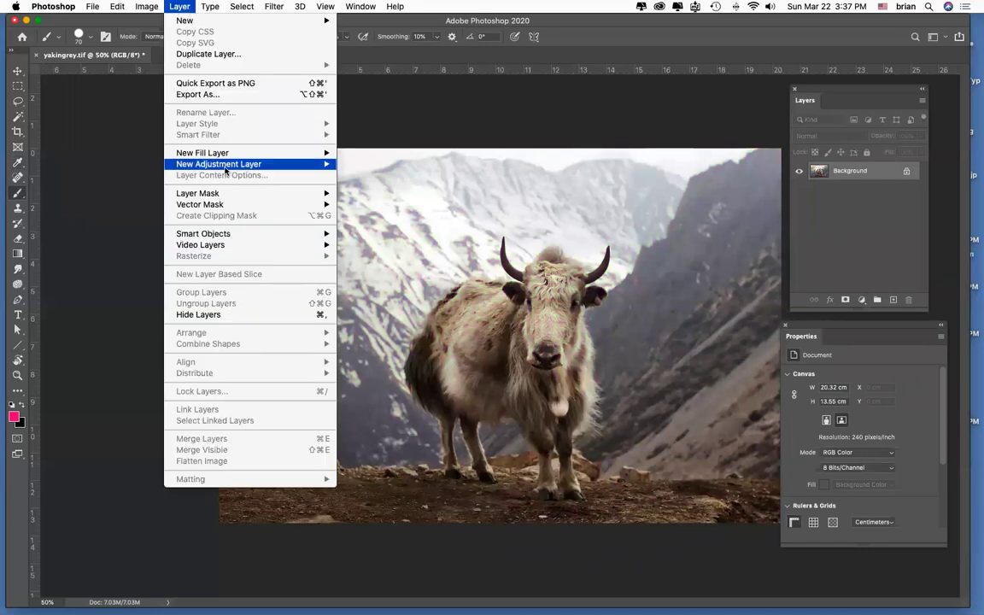
mouse_move(226, 170)
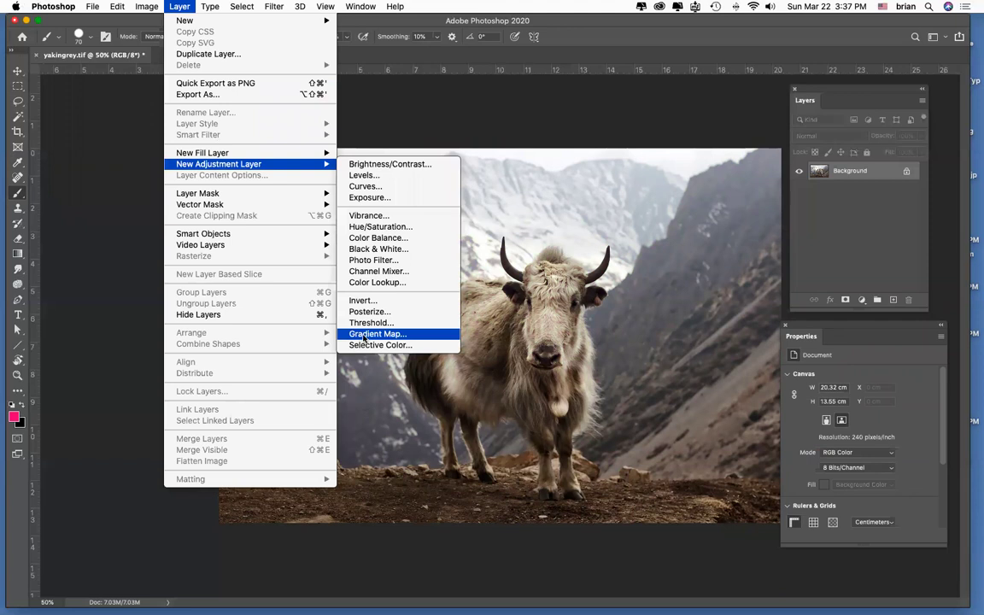
left_click(364, 339)
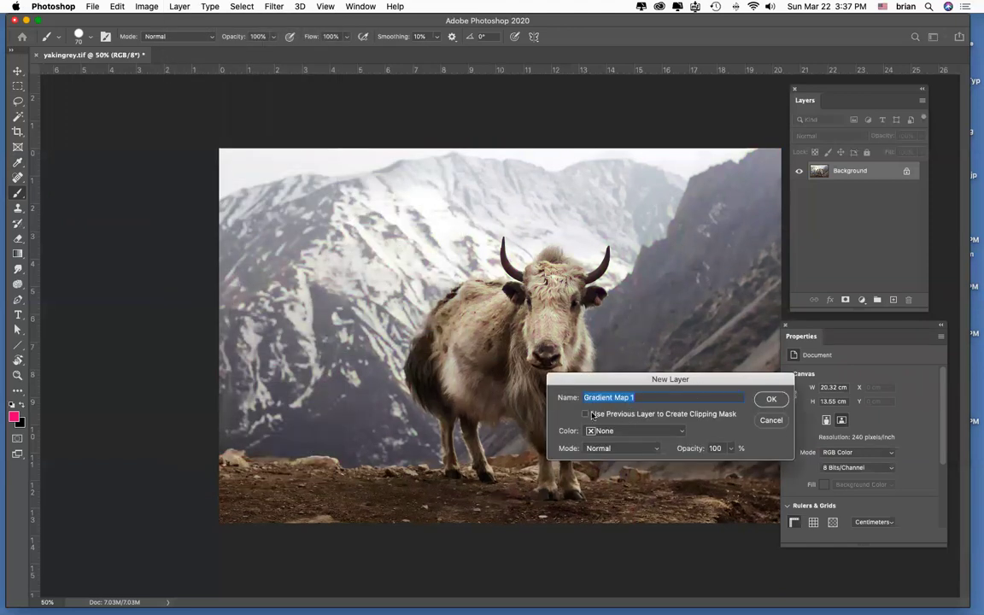
left_click(774, 399)
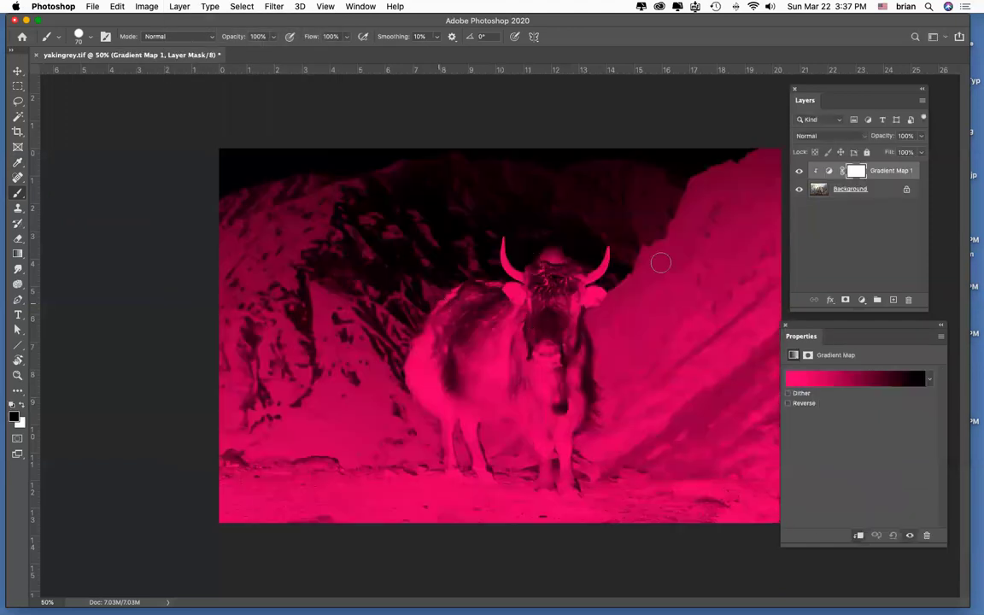
Step: Set the adjustment layer's left gradient stop to blue
left_click(847, 375)
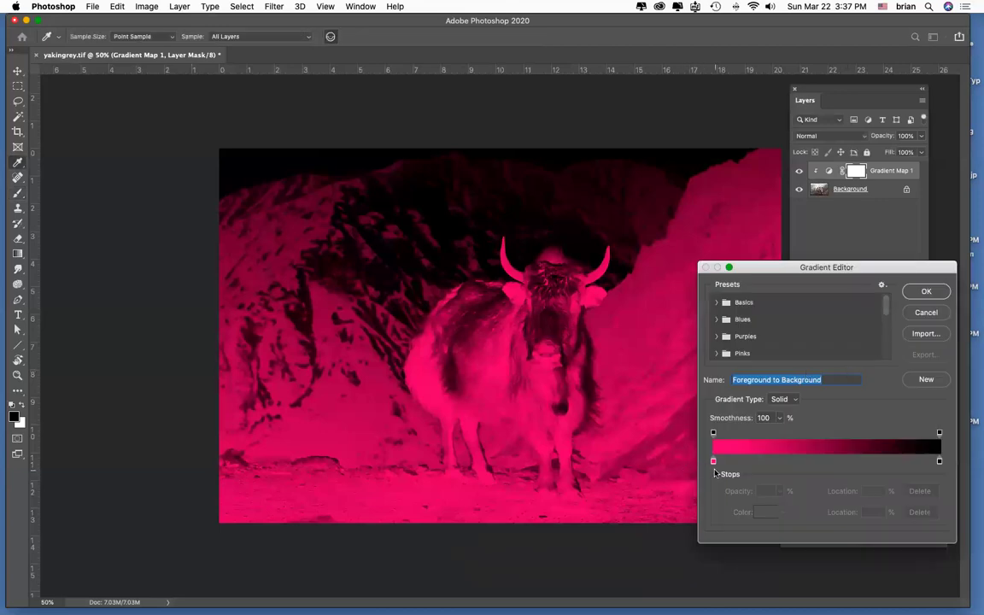
left_click(714, 462)
left_click(766, 511)
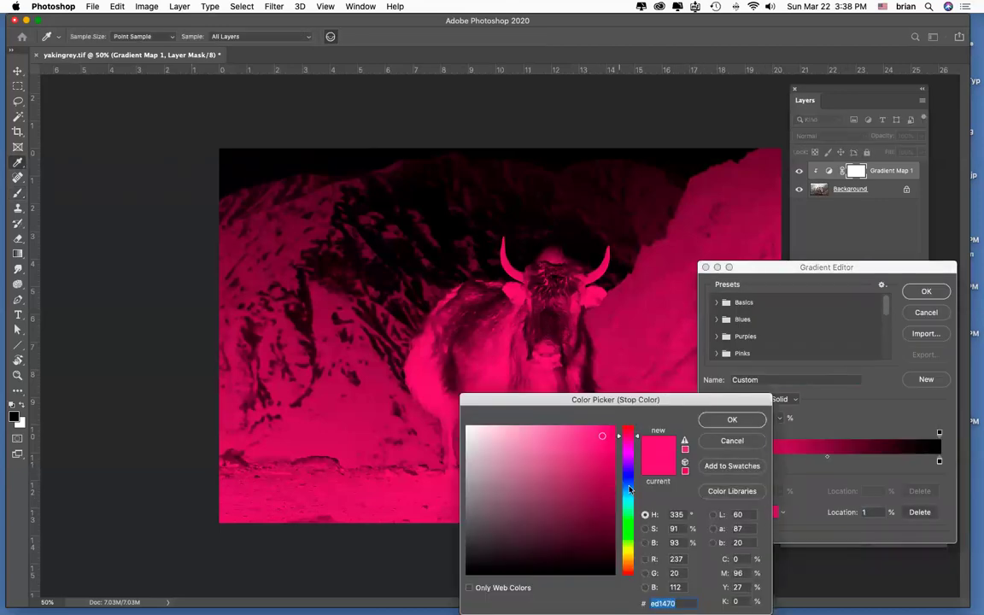
left_click_drag(630, 489, 630, 472)
left_click(728, 420)
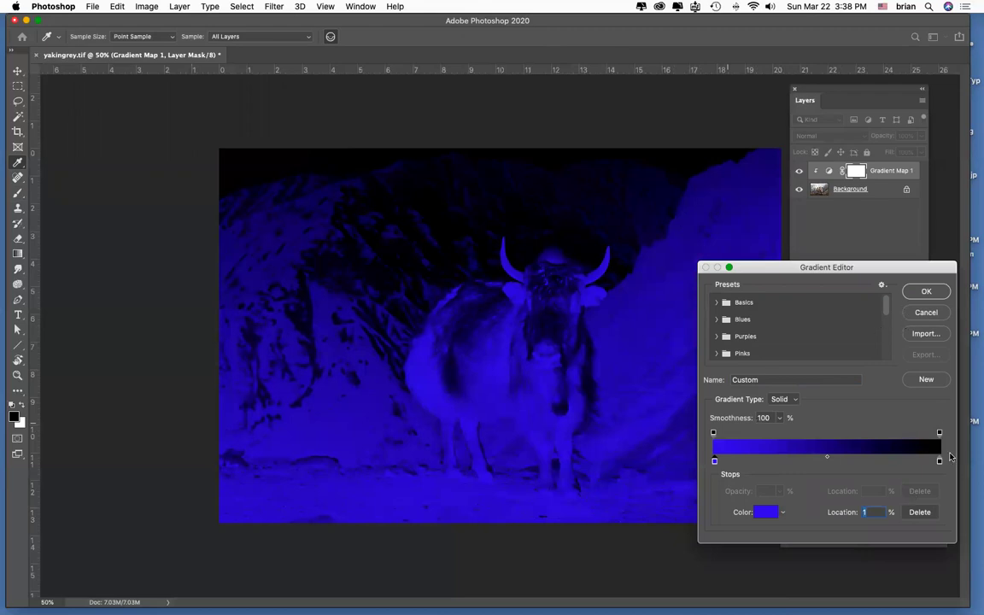
Step: Set the right gradient stop to a saturated yellow (faf700)
left_click(940, 461)
left_click(766, 513)
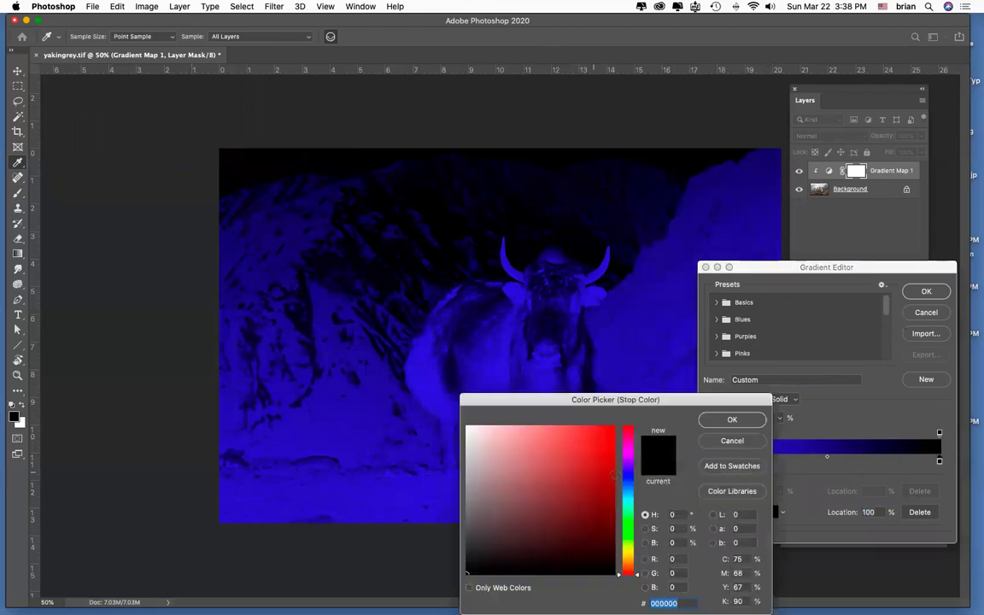
left_click(625, 552)
left_click(595, 435)
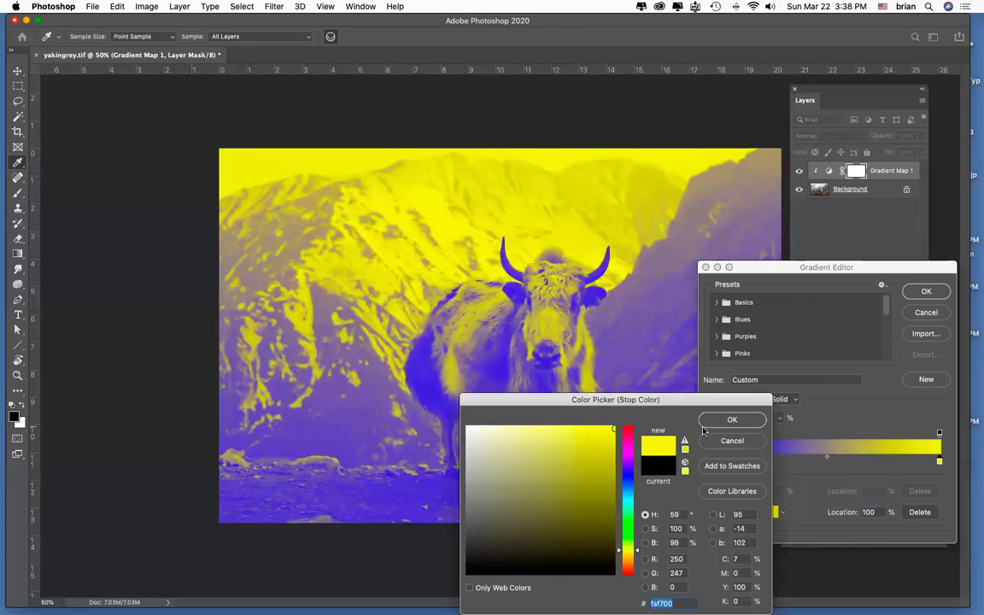
left_click(731, 420)
Step: Accept the blue-to-yellow gradient and toggle Gradient Map 1's visibility to compare
left_click(927, 291)
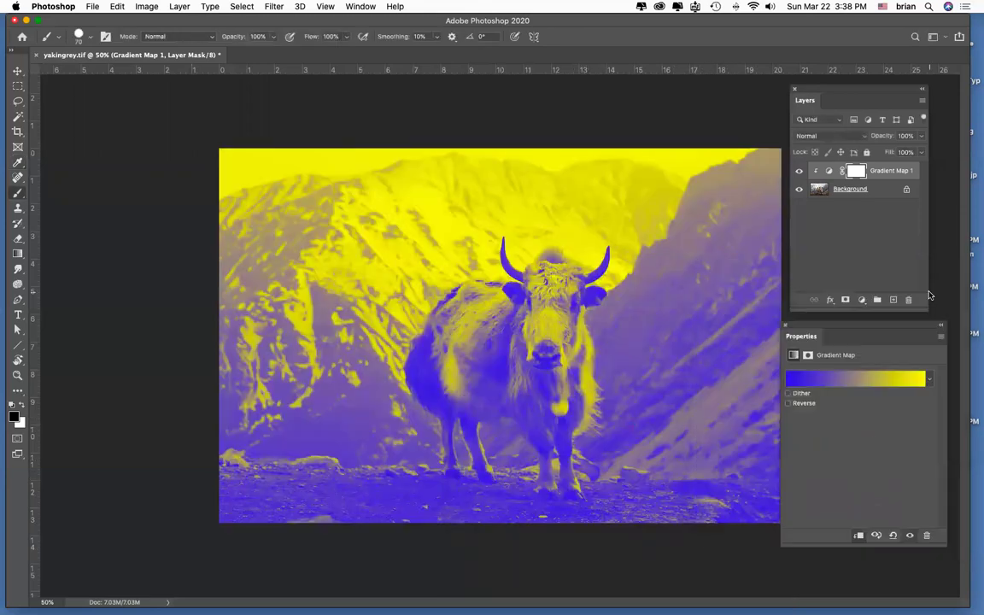
left_click(799, 171)
left_click(799, 171)
left_click(799, 171)
left_click(799, 170)
left_click(799, 171)
left_click(799, 171)
Step: Paint black on the Gradient Map 1 mask over the yak's back and right ear, shrinking the brush for detail
left_click(848, 172)
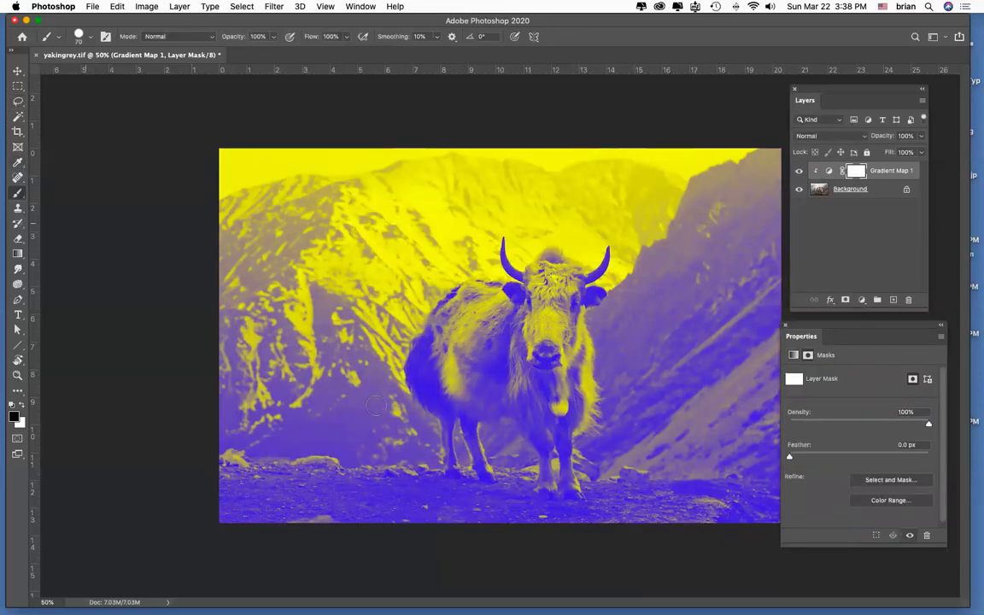
key("bracketright")
key("bracketright")
key("bracketright")
key("bracketright")
key("bracketright")
mouse_move(423, 312)
left_mouse_down()
mouse_move(416, 316)
mouse_move(417, 294)
mouse_move(446, 282)
mouse_move(548, 310)
mouse_move(546, 261)
mouse_move(532, 409)
mouse_move(410, 346)
mouse_move(402, 312)
mouse_move(536, 352)
mouse_move(453, 278)
mouse_move(521, 291)
left_mouse_up()
key("p")
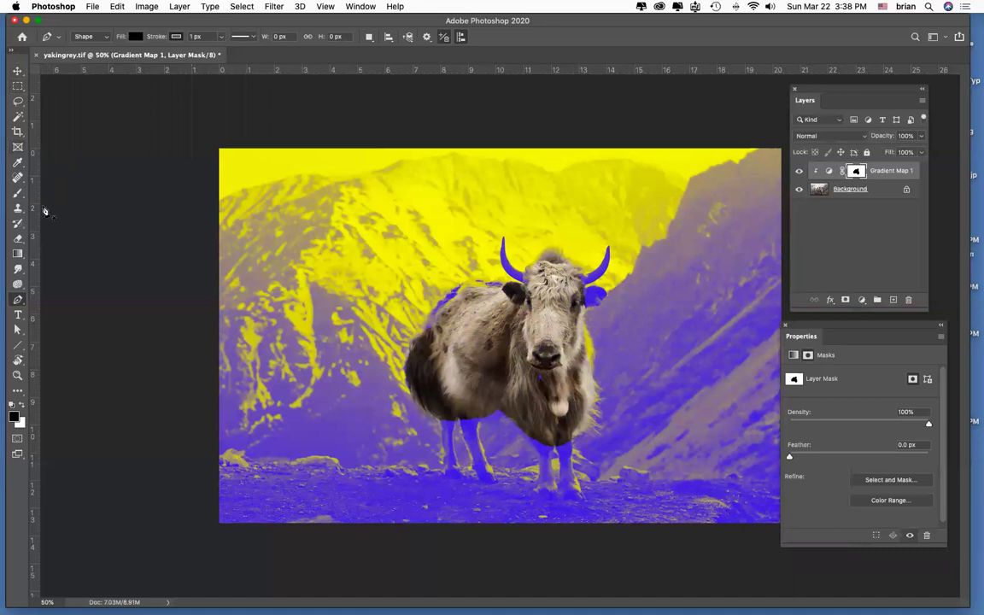
left_click(17, 193)
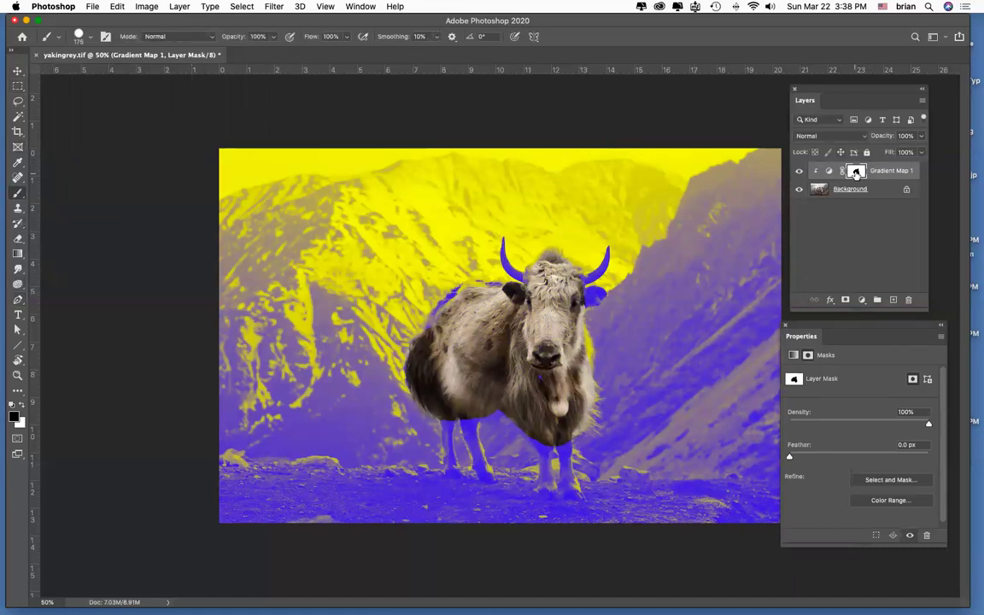
key("[")
key("[")
key("[")
key("[")
key("[")
key("[")
mouse_move(583, 289)
left_mouse_down()
mouse_move(598, 299)
mouse_move(502, 249)
left_mouse_up()
key("[")
key("[")
key("[")
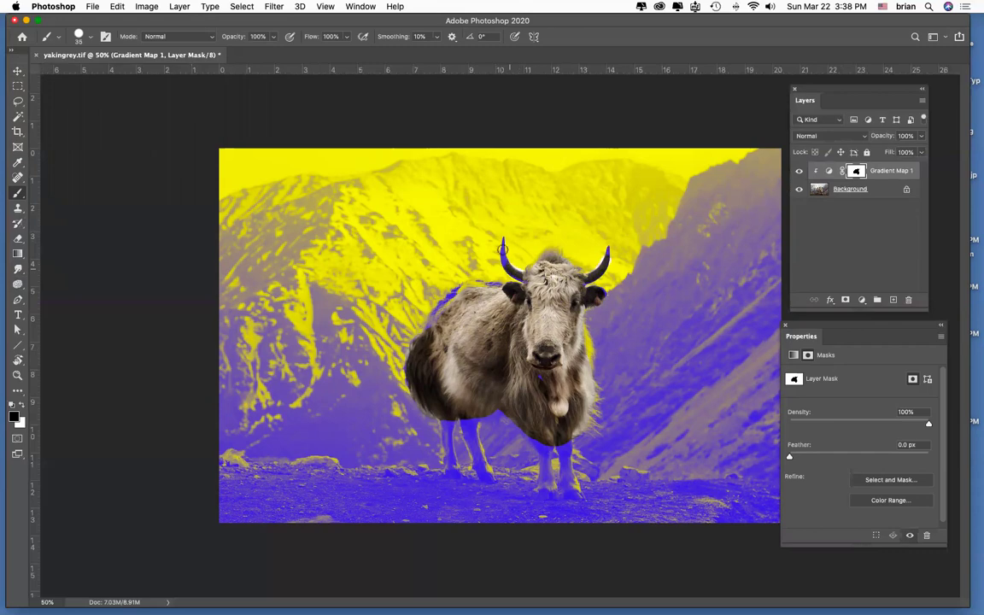